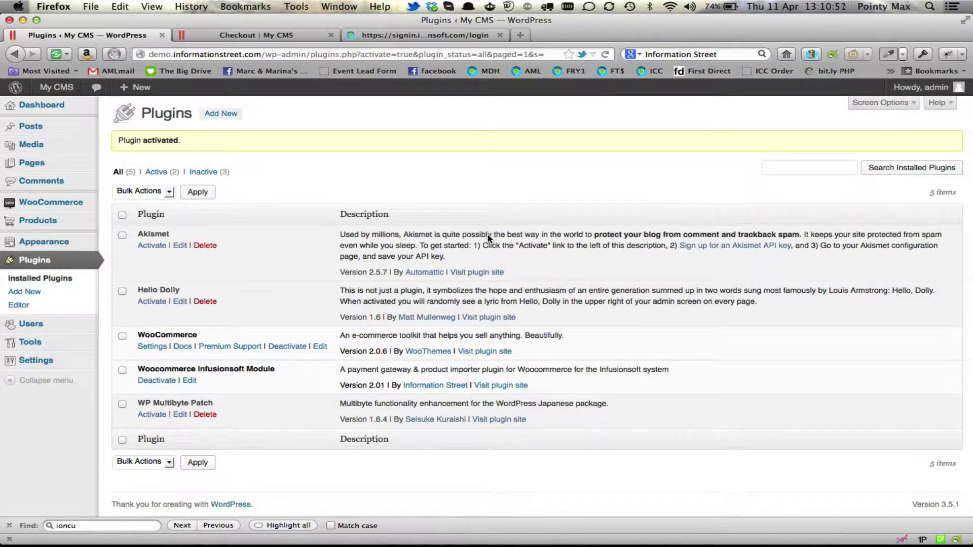
Open the WooCommerce Products list from the admin sidebar
mouse_move(40, 226)
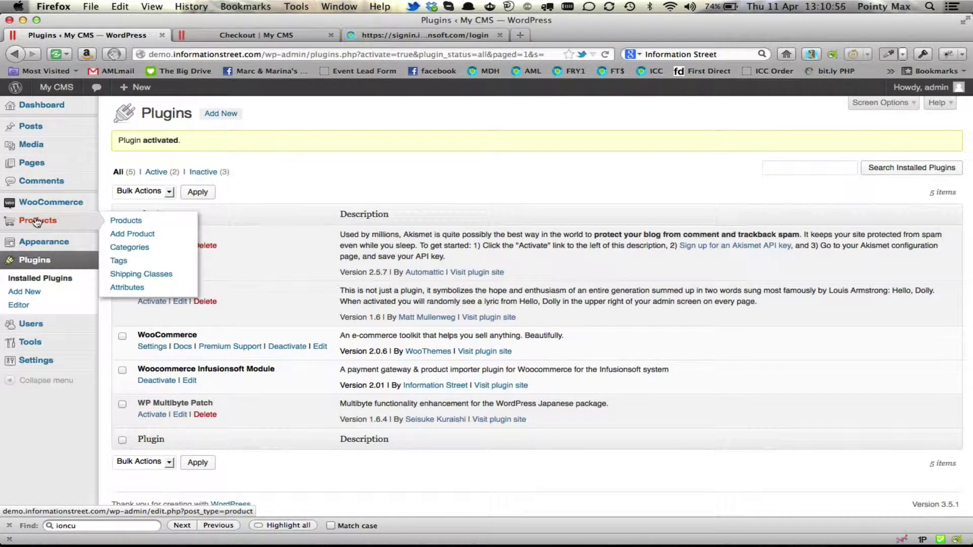
click(39, 222)
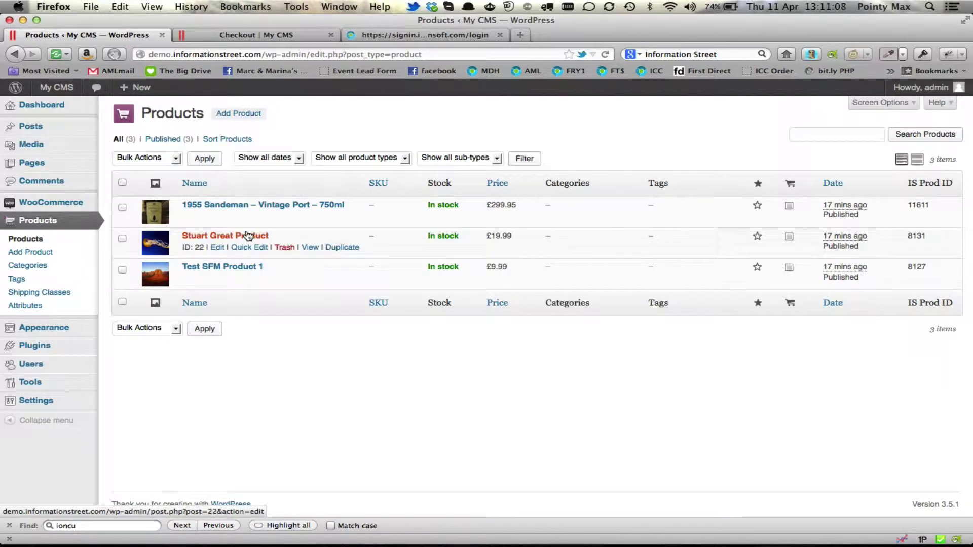
Open the 1955 Sandeman Vintage Port product and type the description 'add a great description'
click(236, 206)
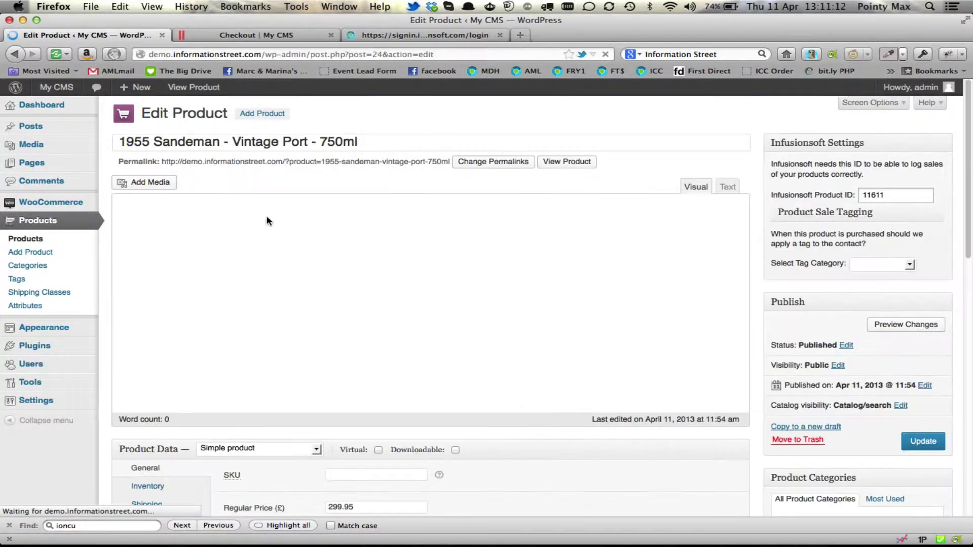
drag(850, 214, 816, 203)
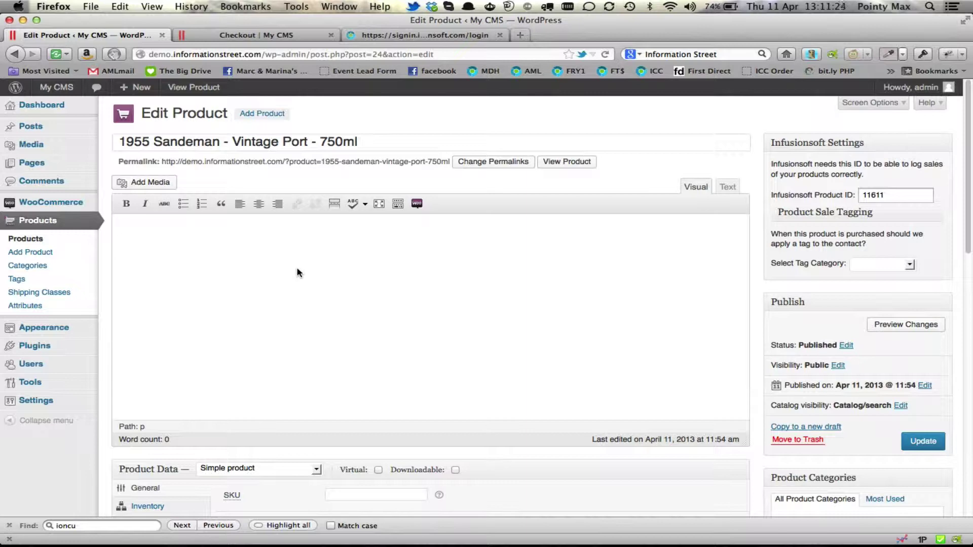
text(add a great descriopt)
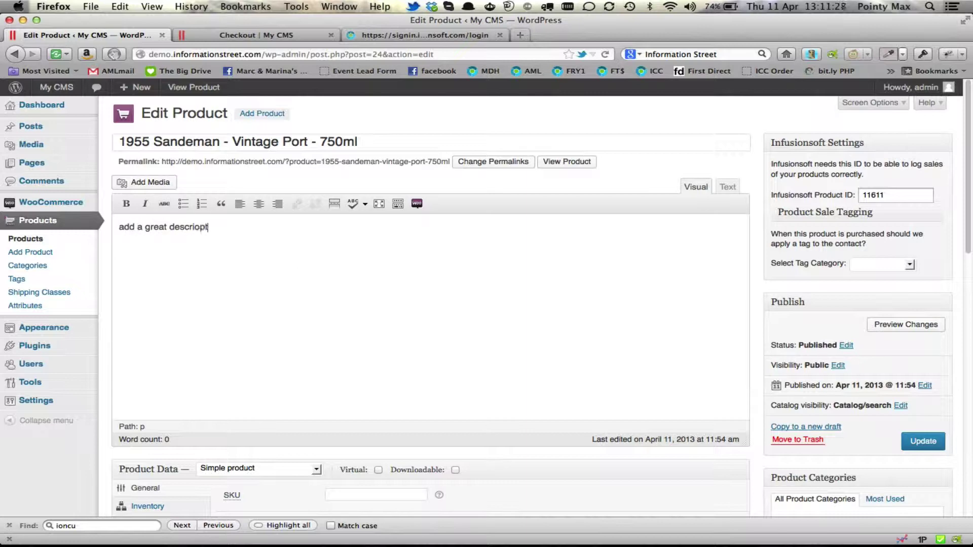
text(ionpt)
click(273, 35)
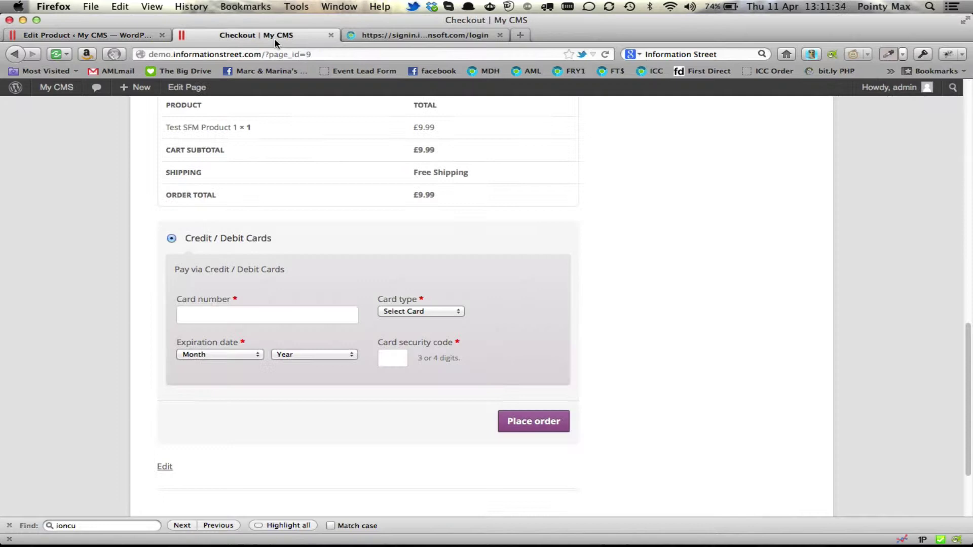
scroll(315, 168, up, 10)
scroll(316, 167, up, 4)
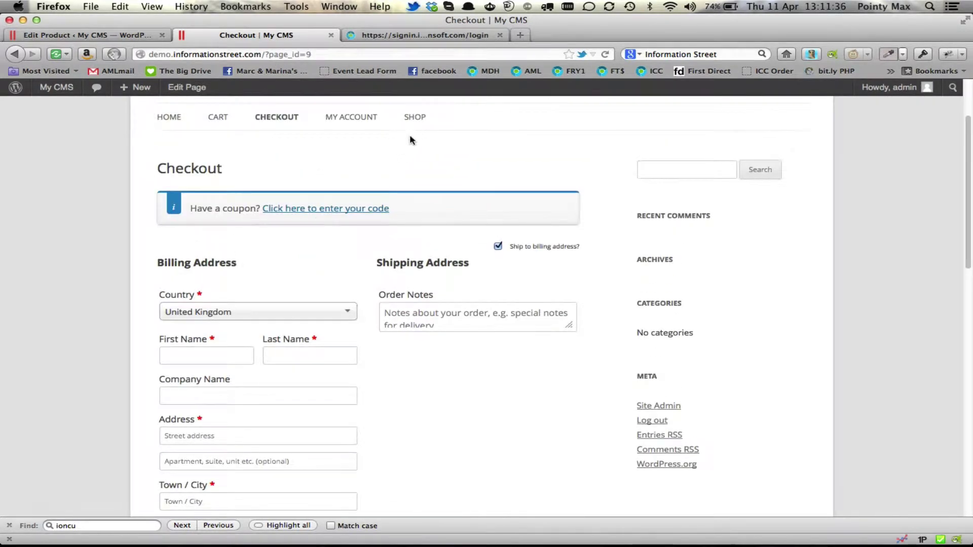
click(415, 117)
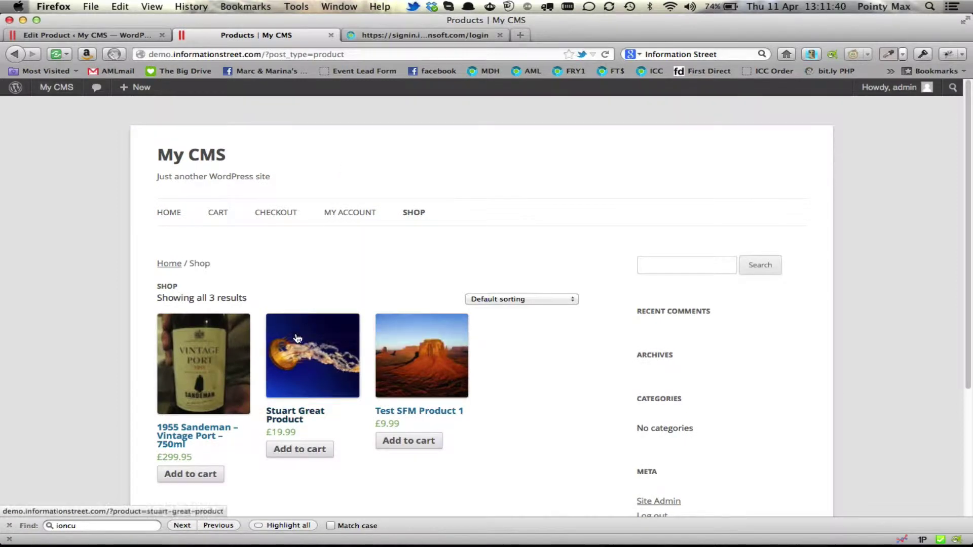
click(210, 368)
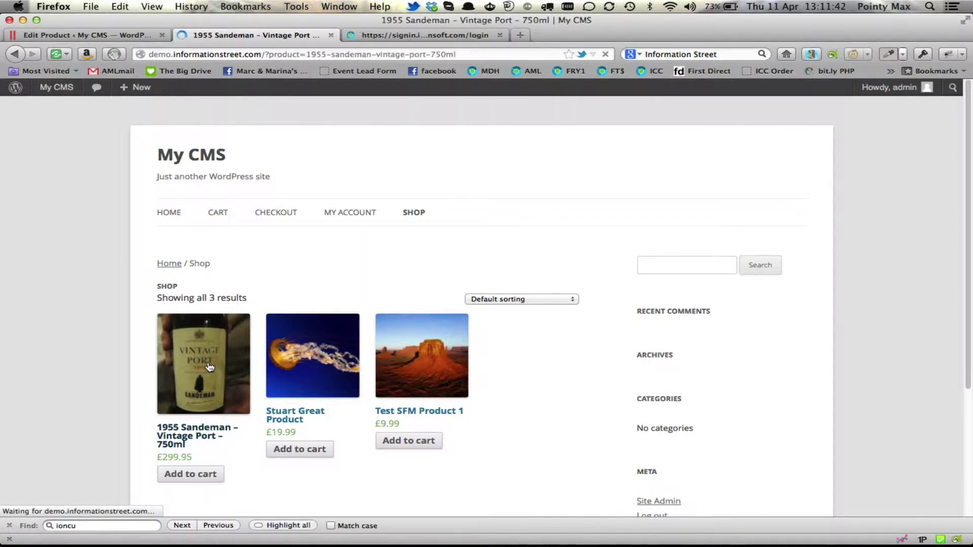
scroll(422, 397, down, 5)
scroll(422, 396, down, 1)
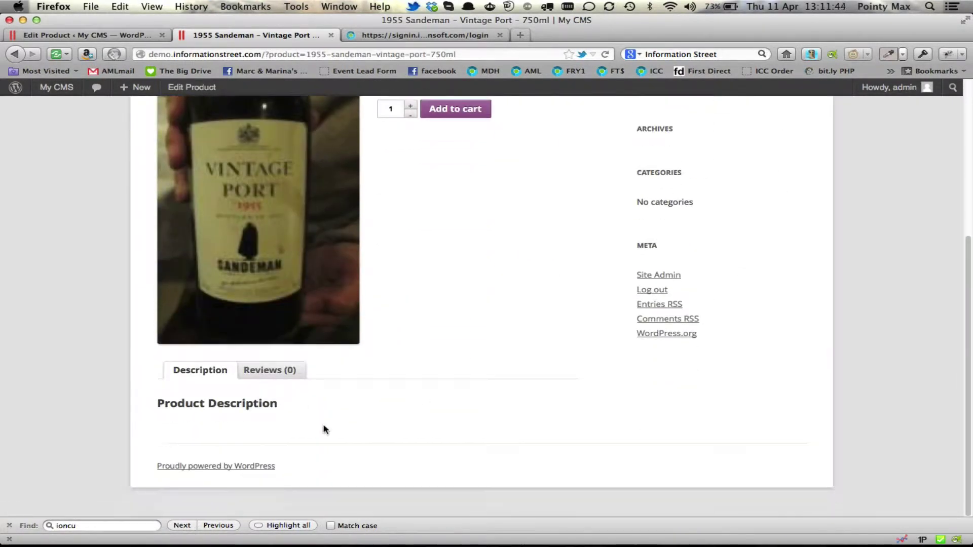
scroll(428, 340, up, 5)
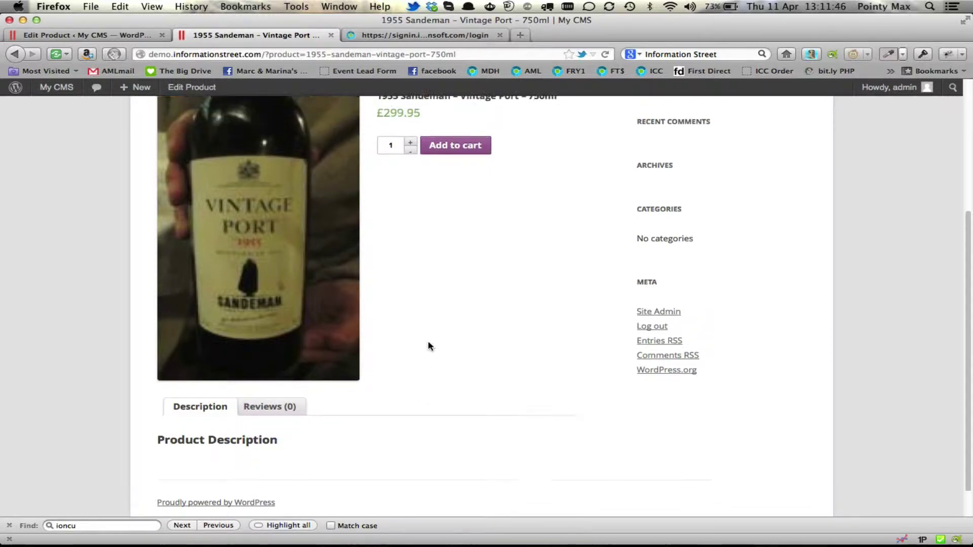
Review the Sandeman product's fields and Update it to save the new description
click(115, 36)
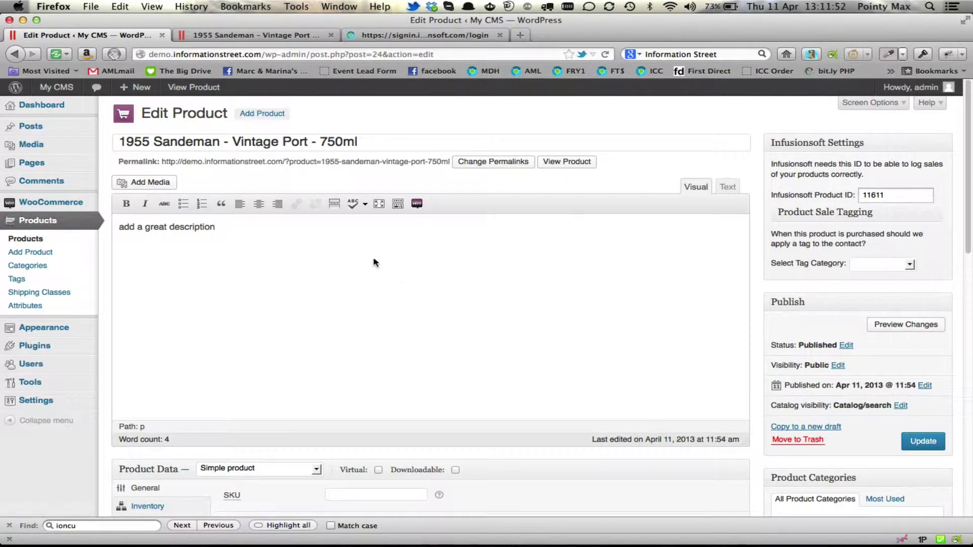
scroll(391, 291, down, 5)
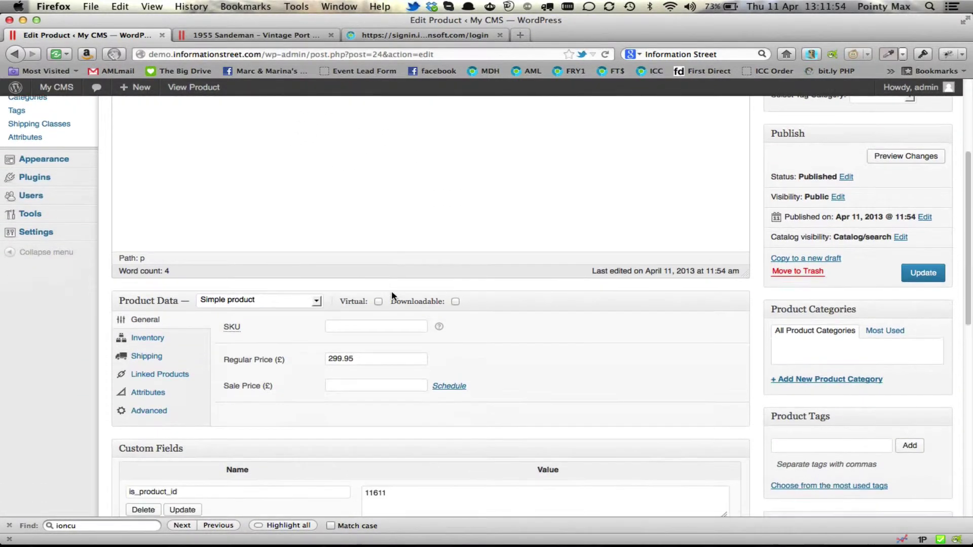
scroll(412, 245, down, 1)
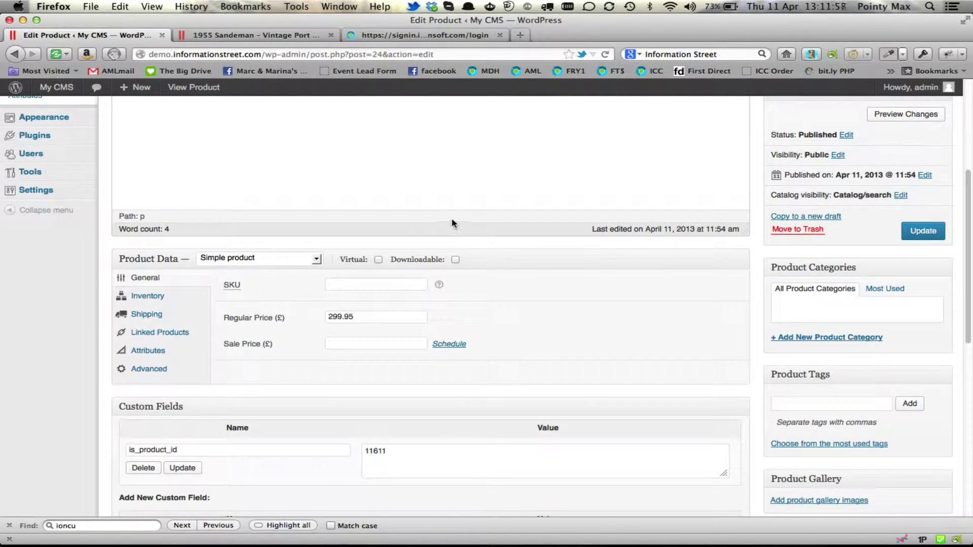
scroll(452, 221, down, 6)
scroll(452, 223, down, 3)
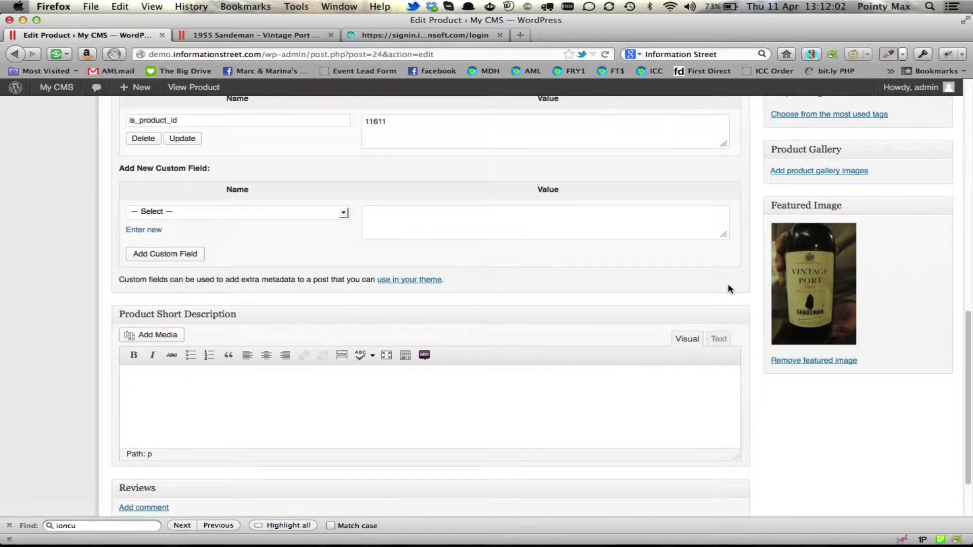
scroll(729, 286, up, 12)
scroll(730, 286, up, 3)
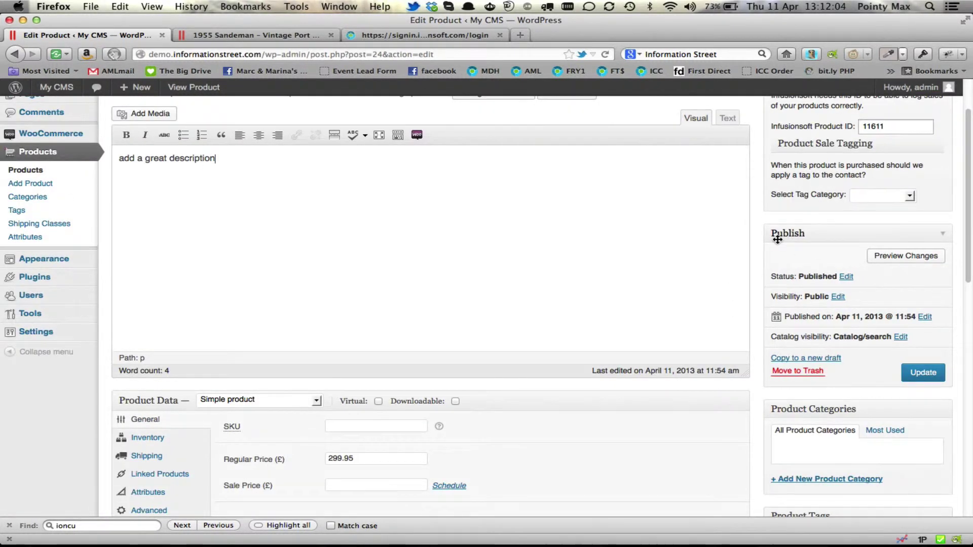
click(925, 442)
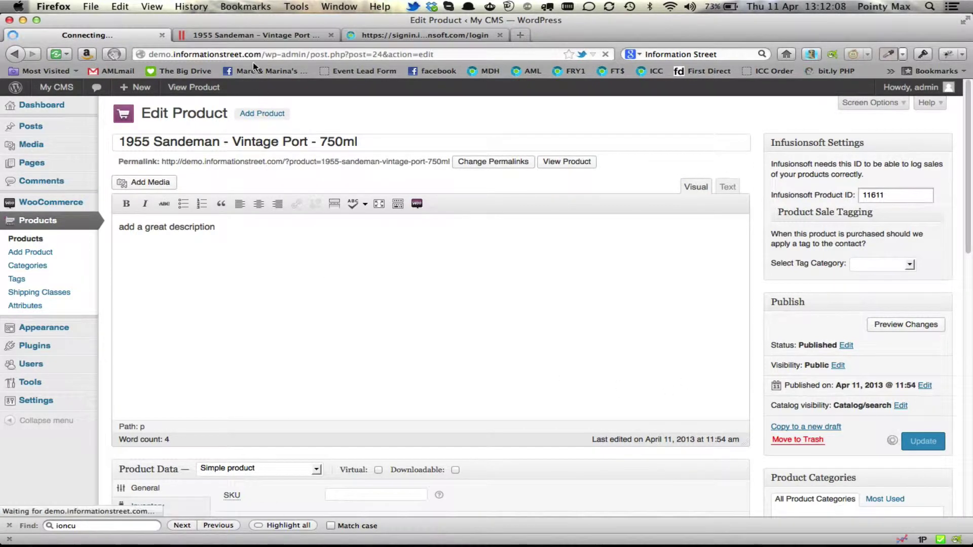
Check the Sandeman description on its storefront page, then return to the Products list
click(252, 36)
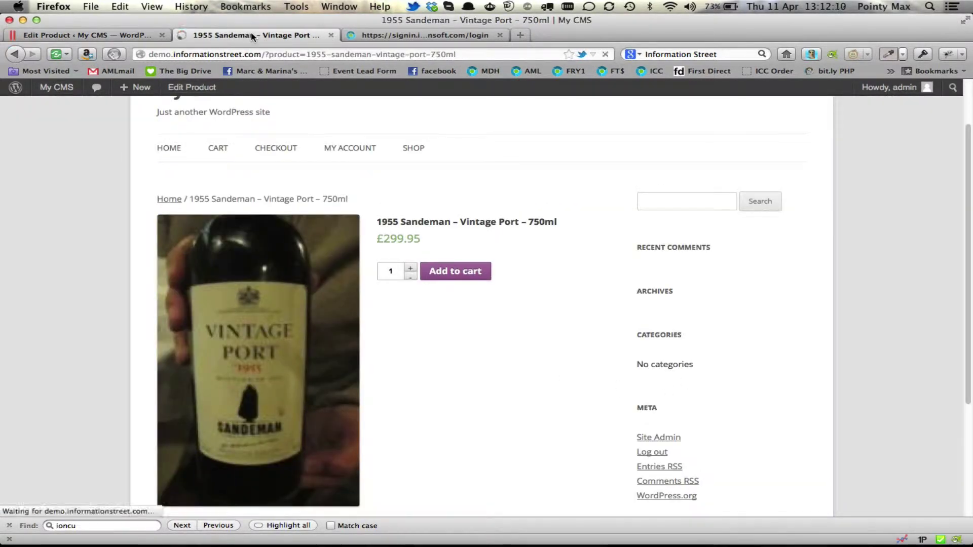
scroll(358, 247, down, 3)
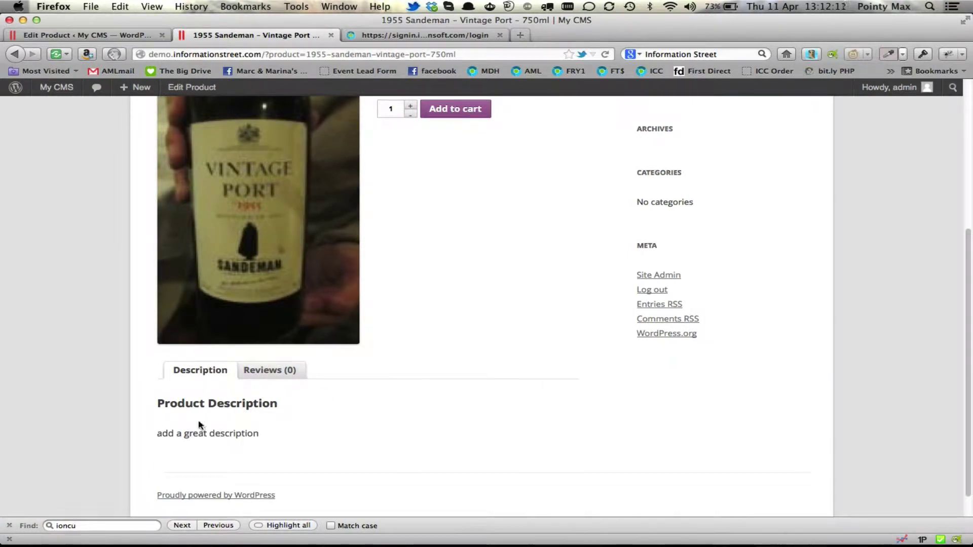
click(110, 35)
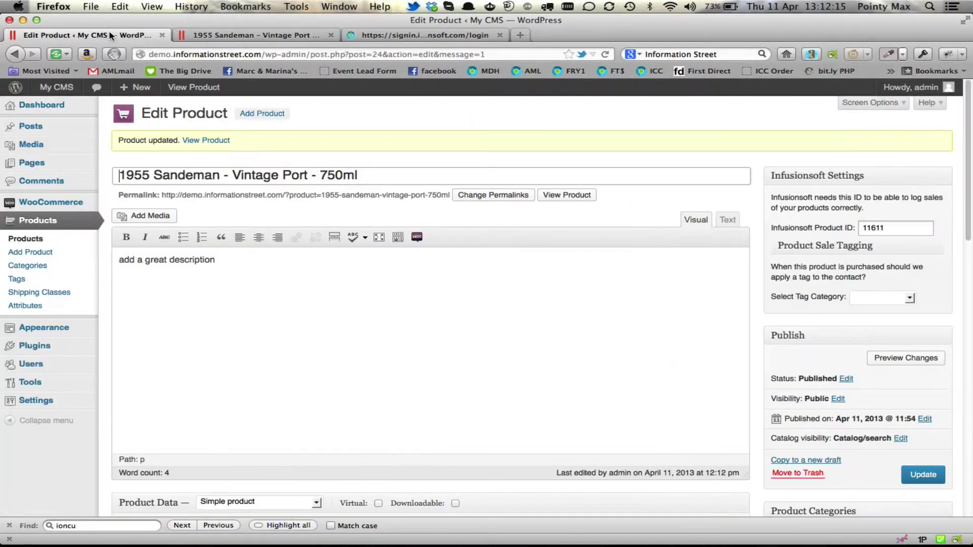
click(30, 239)
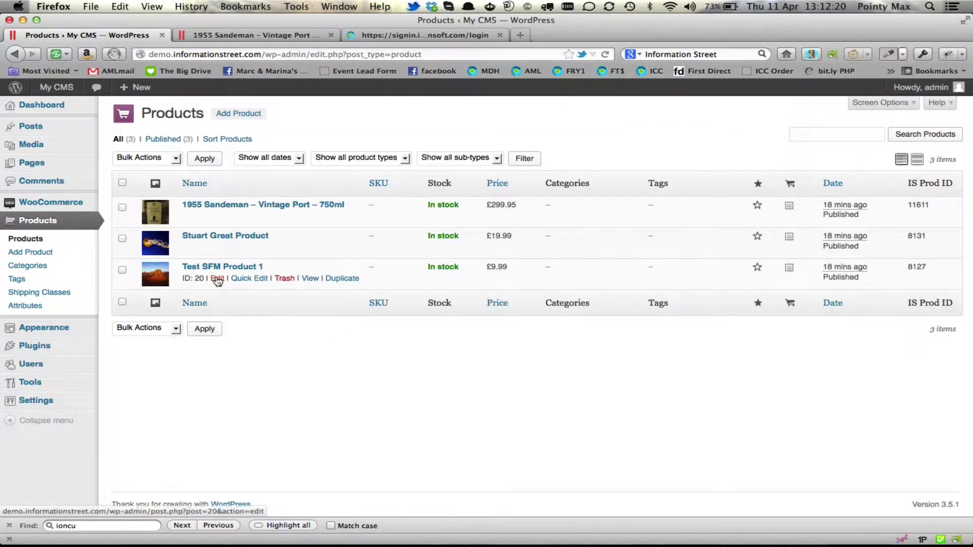
click(217, 270)
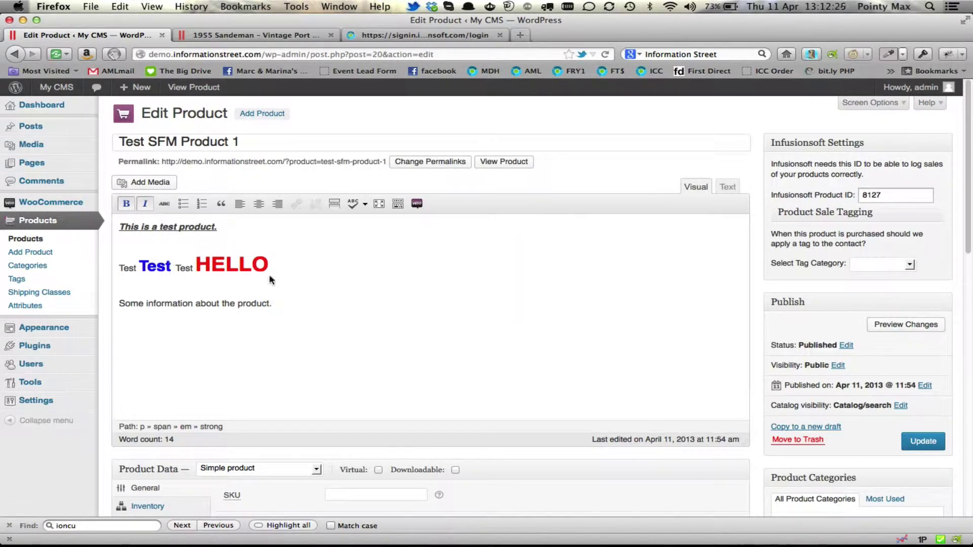
click(292, 43)
scroll(451, 247, up, 5)
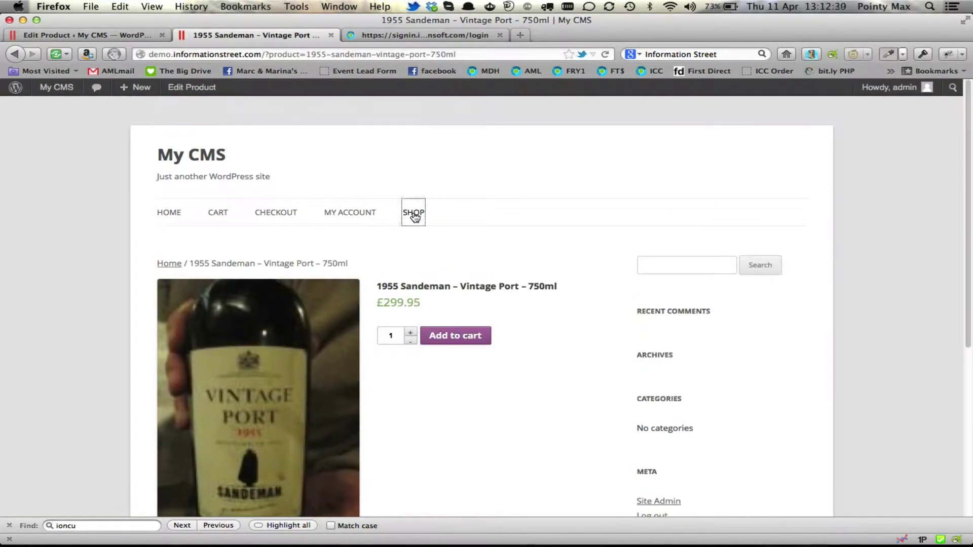
click(414, 217)
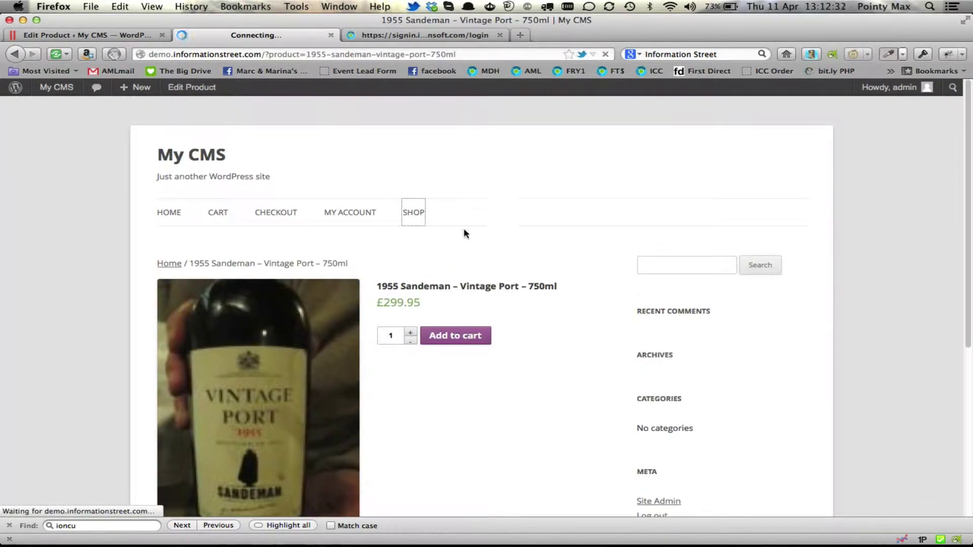
scroll(456, 228, down, 3)
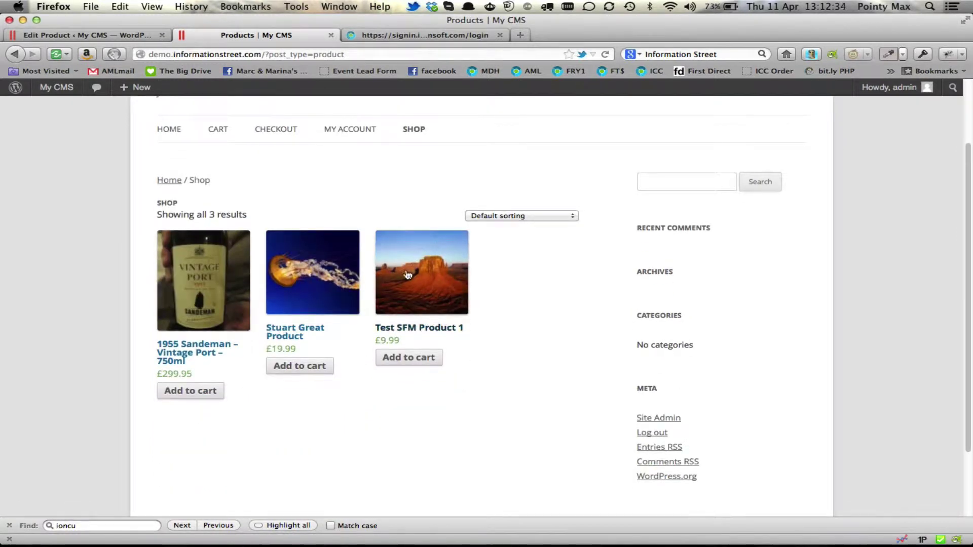
click(408, 275)
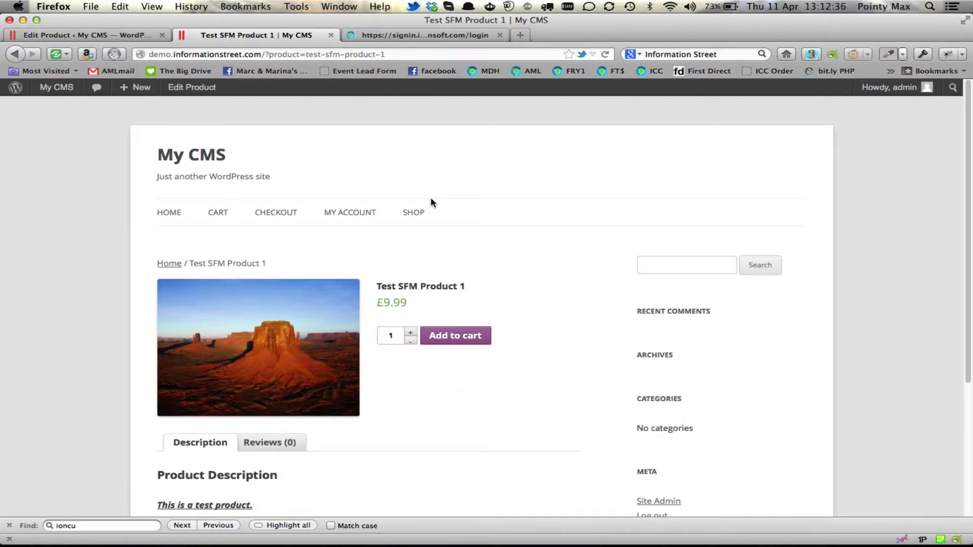
scroll(432, 203, down, 5)
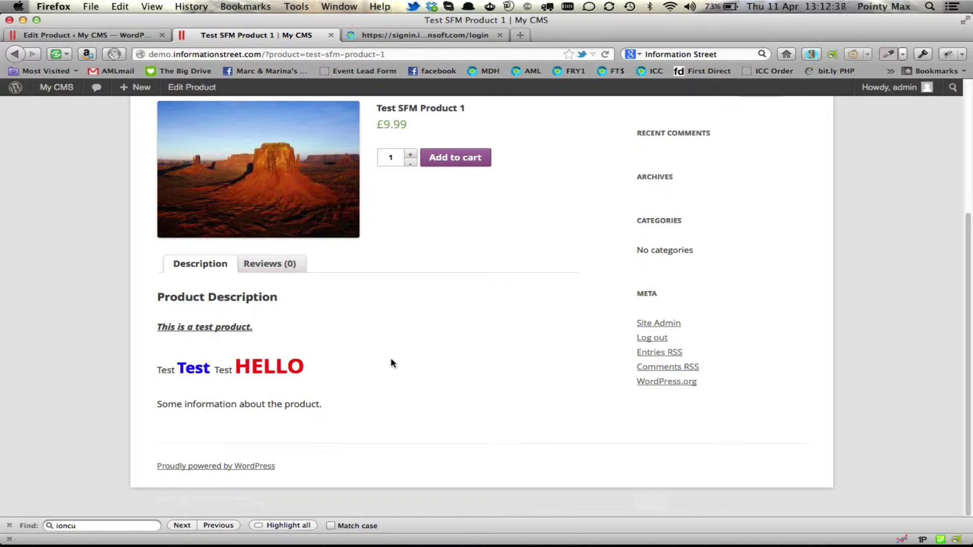
scroll(425, 365, up, 5)
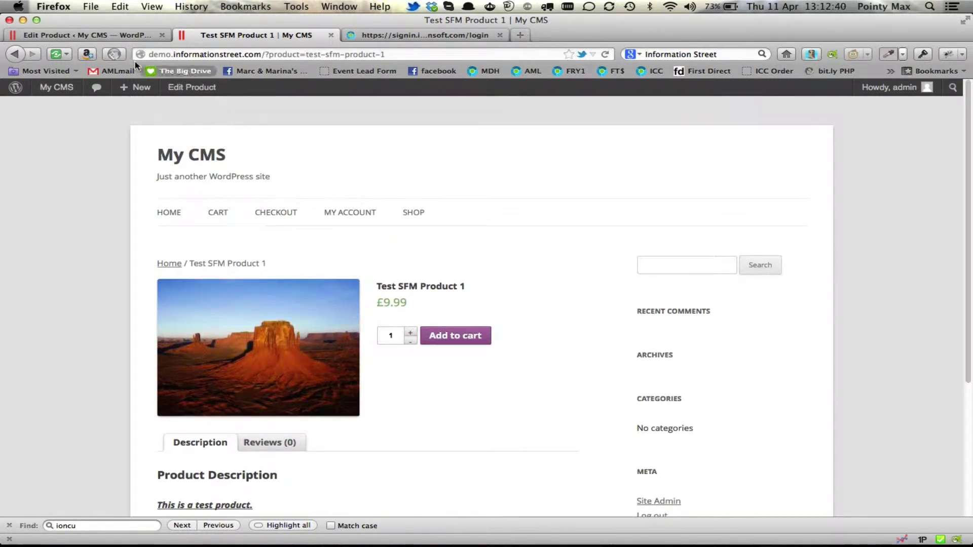
click(130, 36)
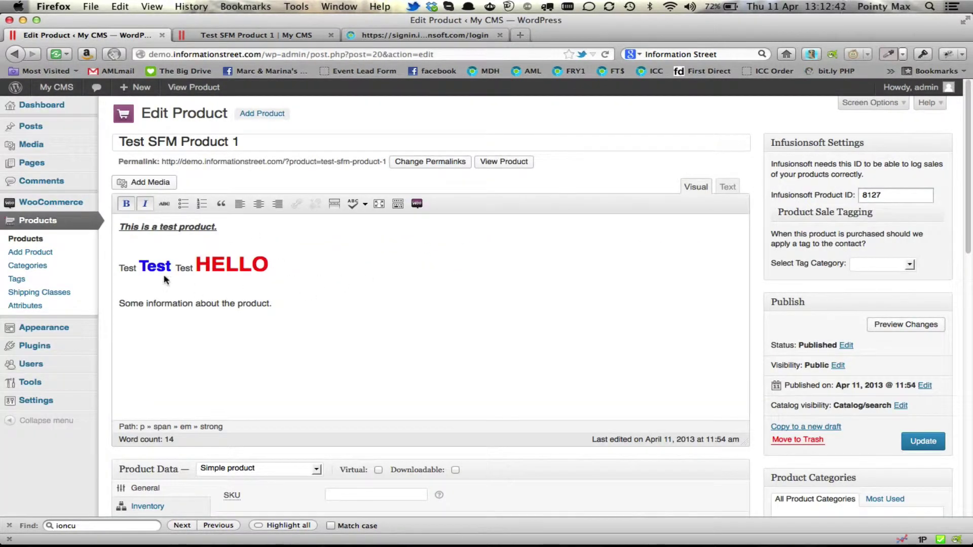
Add a new product titled 'Add A Product Name'
click(26, 255)
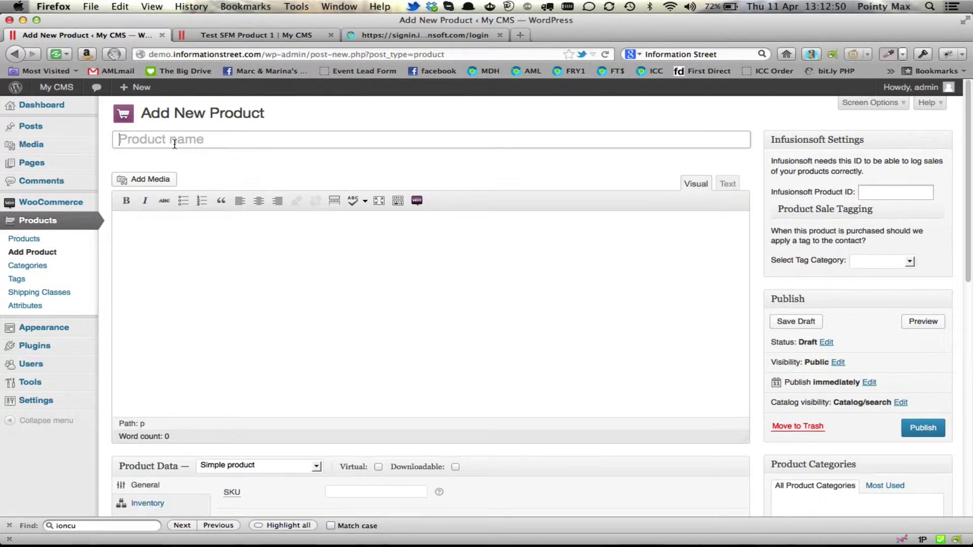
click(173, 143)
text(Add)
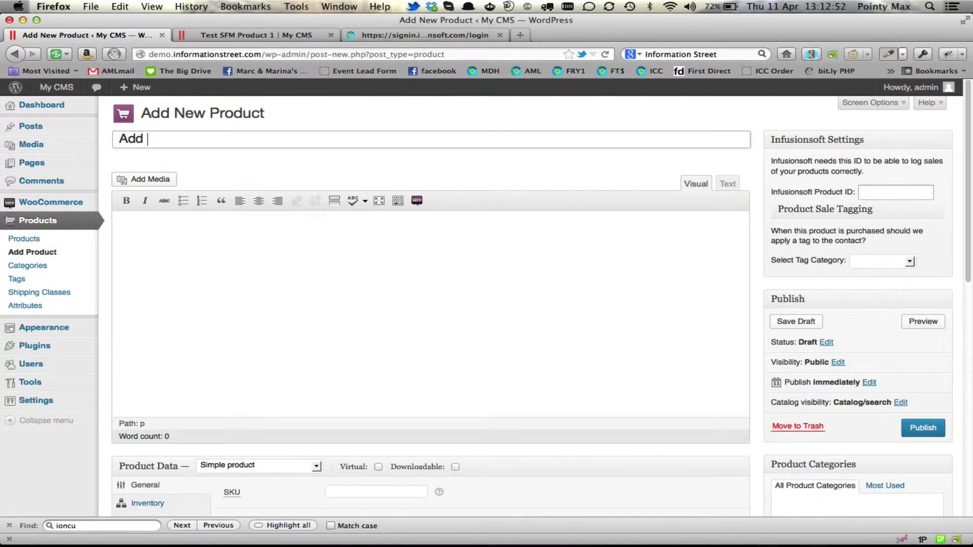
text( A Product Name)
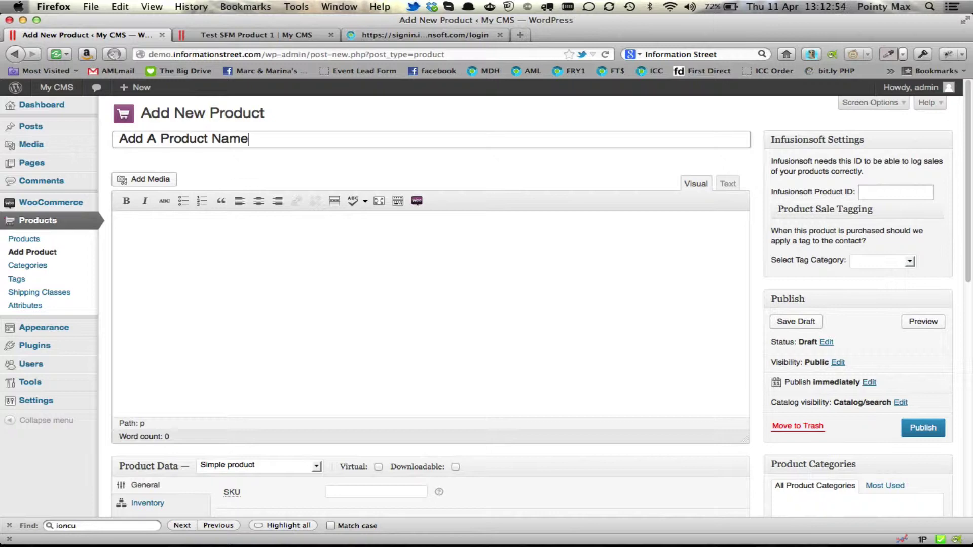
Enter the description 'A great Des', SKU AGP123 and regular price 123.00
click(186, 282)
text(A gre)
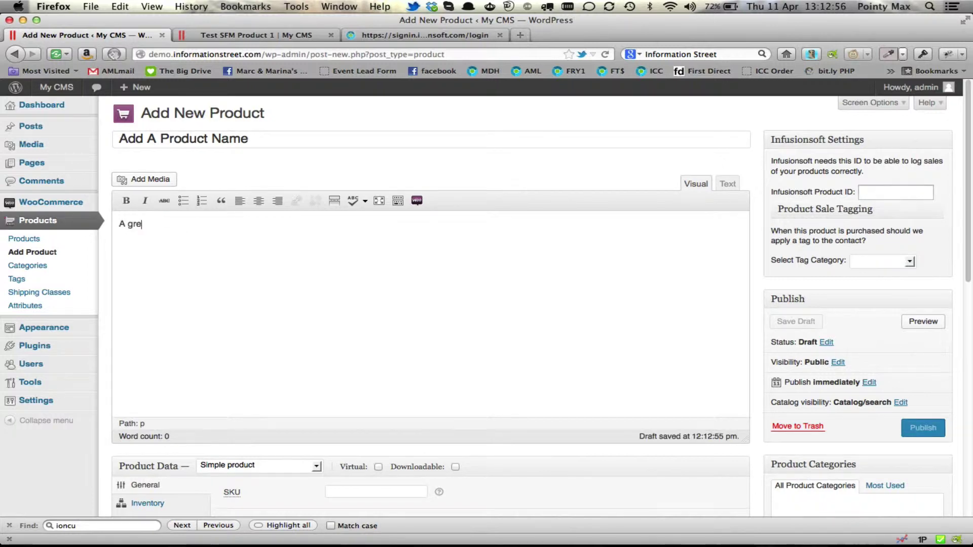
text(at Description)
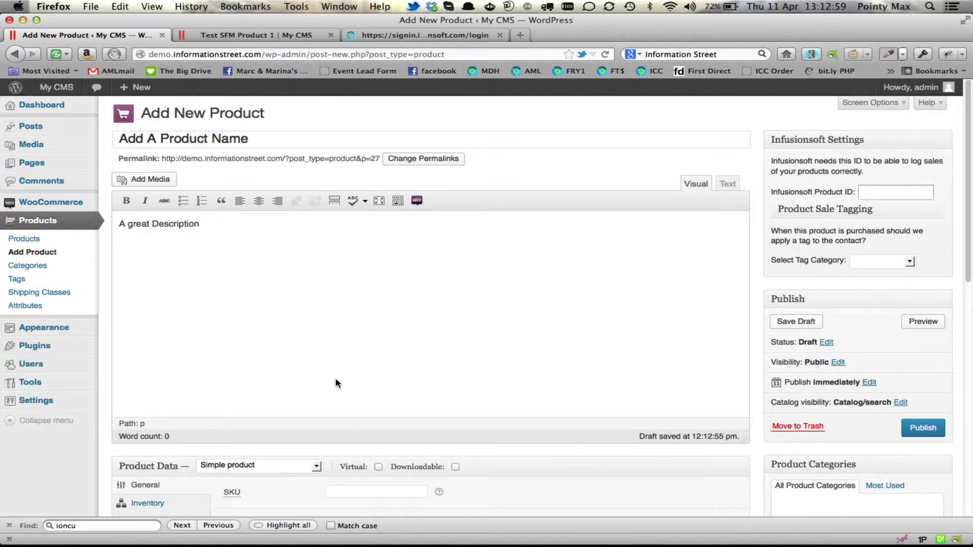
scroll(337, 382, down, 5)
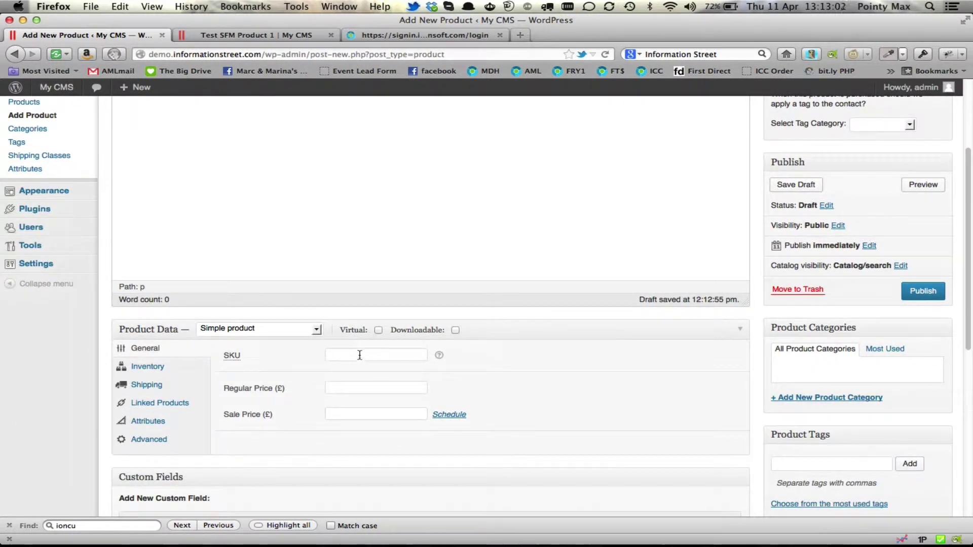
click(376, 356)
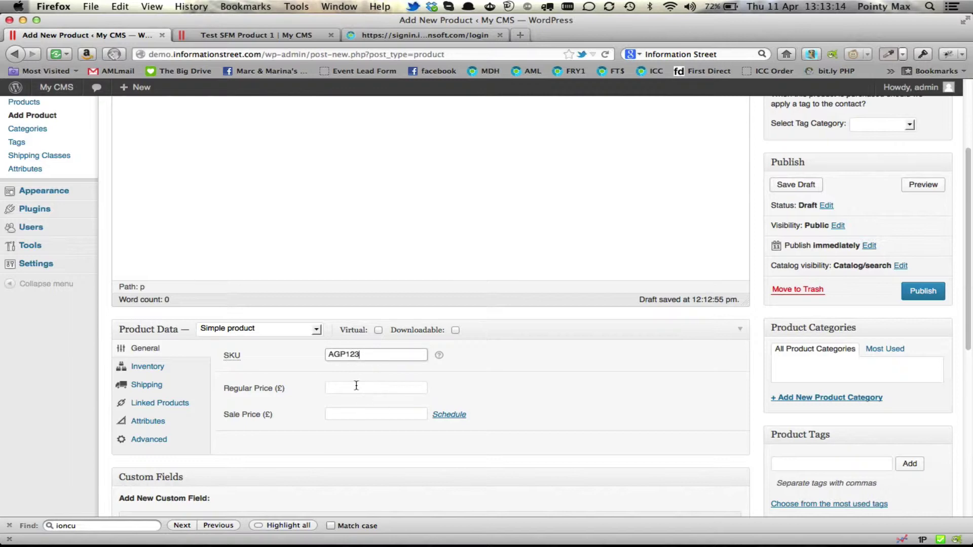
click(357, 385)
text(123)
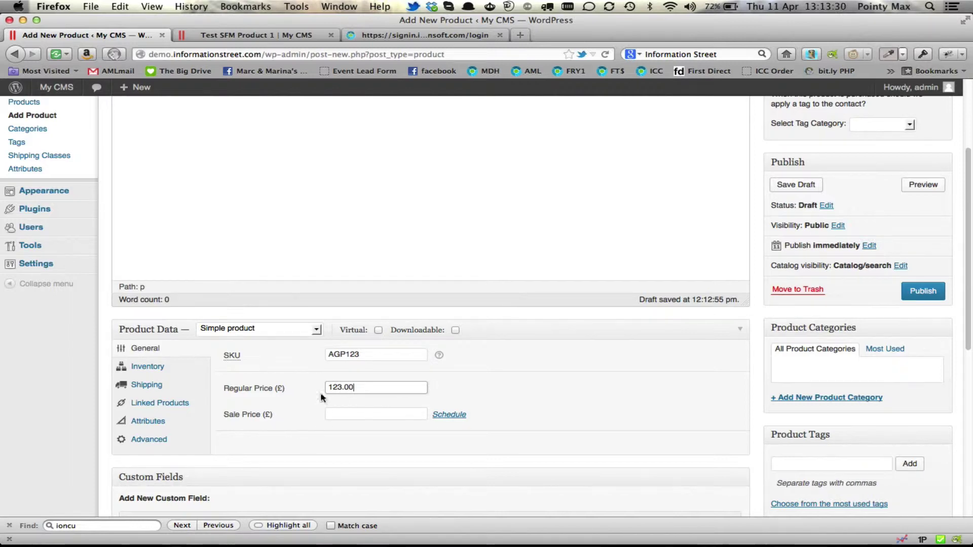
In Infusionsoft Settings, choose tag category Prospects and tag CONSULTATION
scroll(315, 385, down, 1)
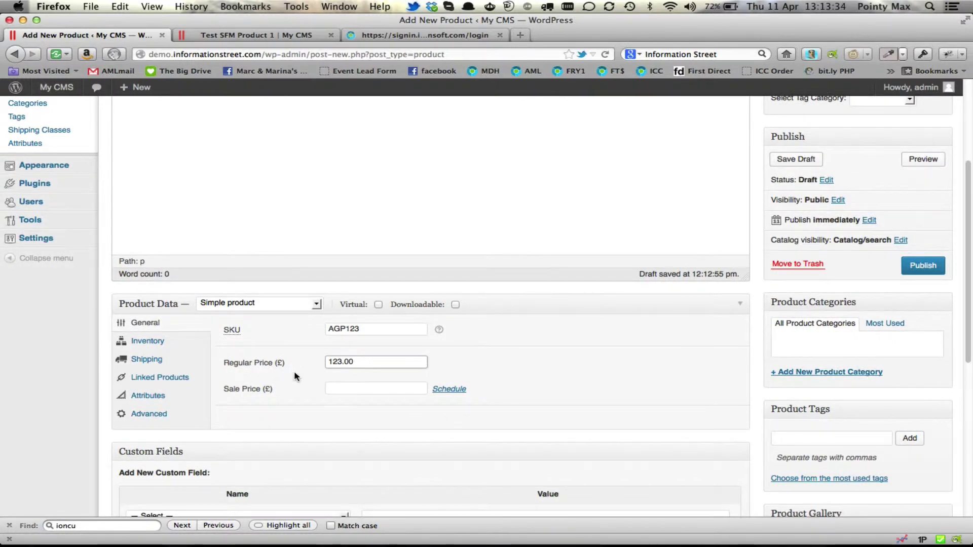
scroll(294, 373, down, 3)
scroll(294, 372, up, 6)
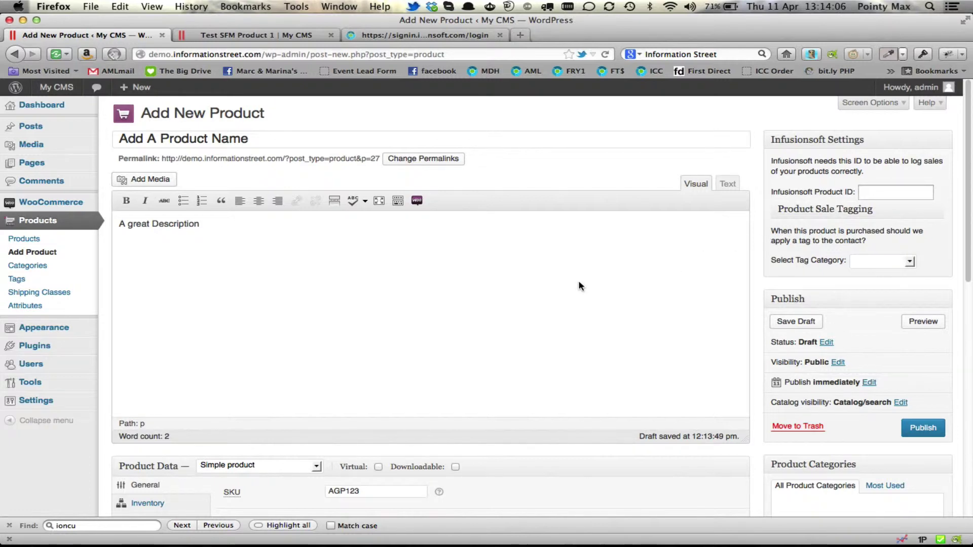
scroll(579, 284, down, 1)
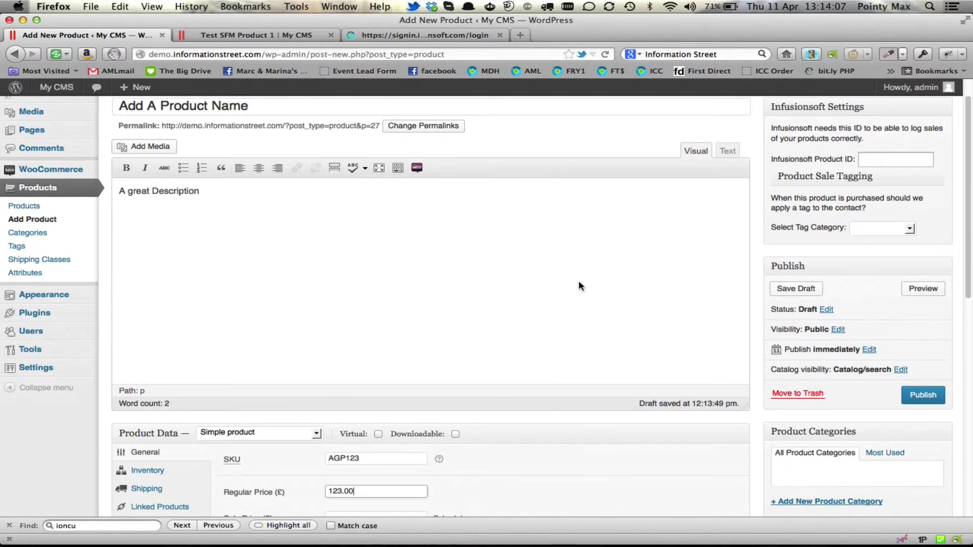
click(898, 233)
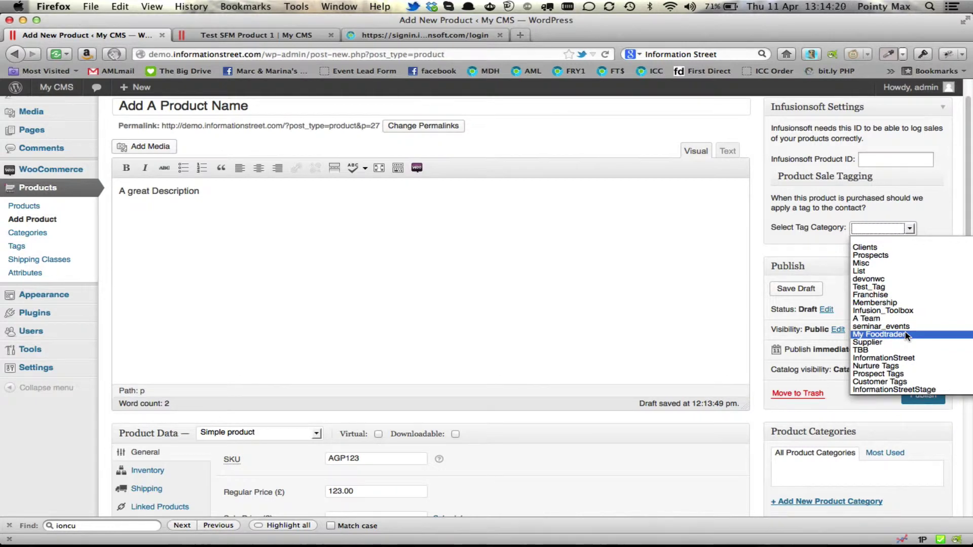
click(882, 256)
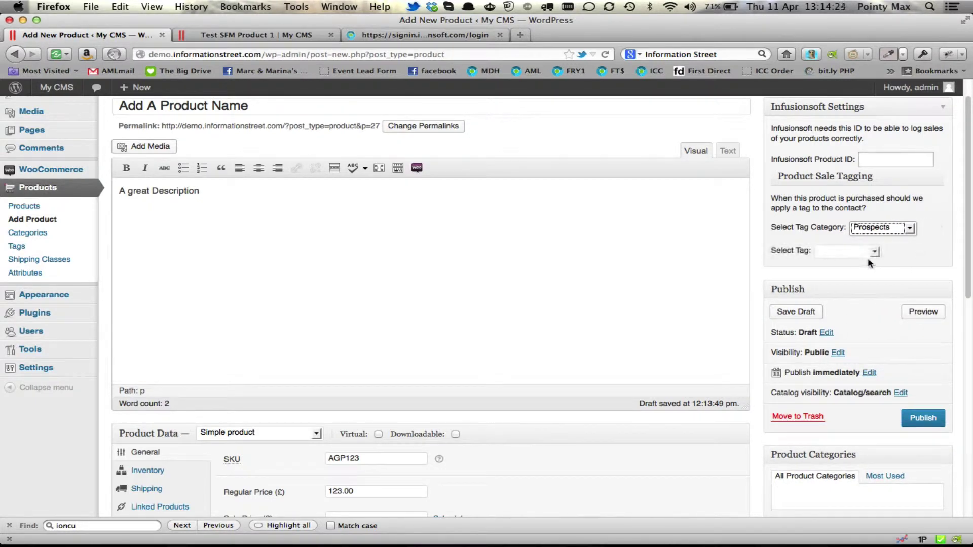
click(874, 253)
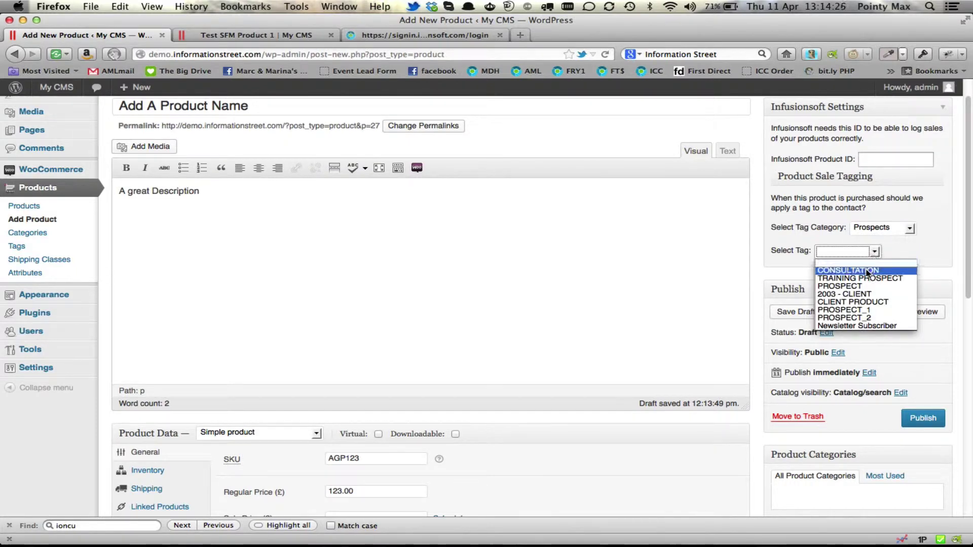
click(865, 272)
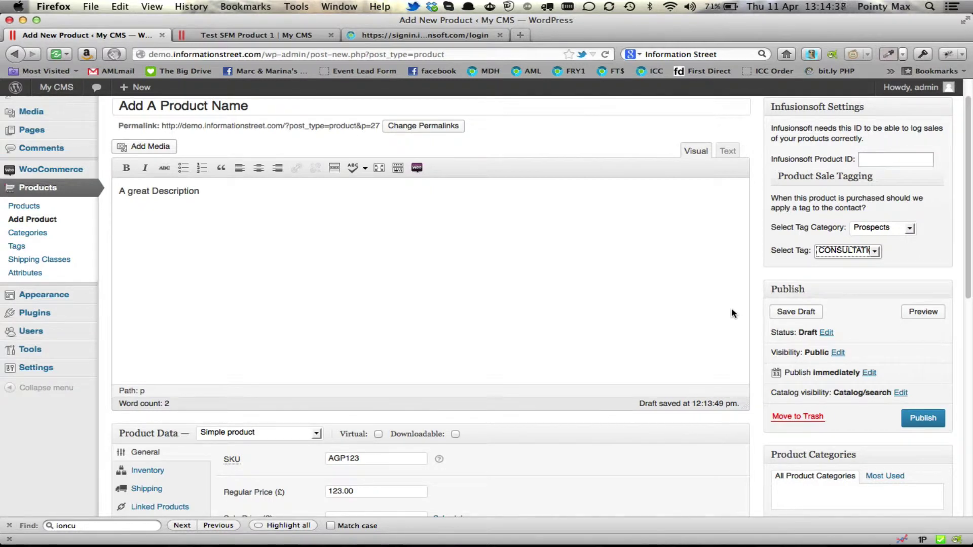
Publish the 'Add A Product Name' product with its Prospects/CONSULTATION tagging
scroll(731, 309, down, 5)
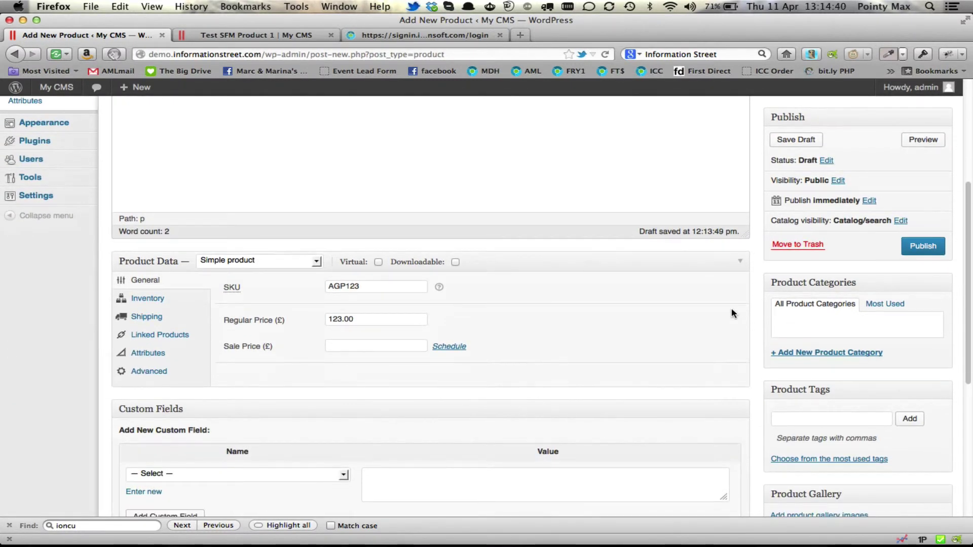
scroll(731, 313, down, 1)
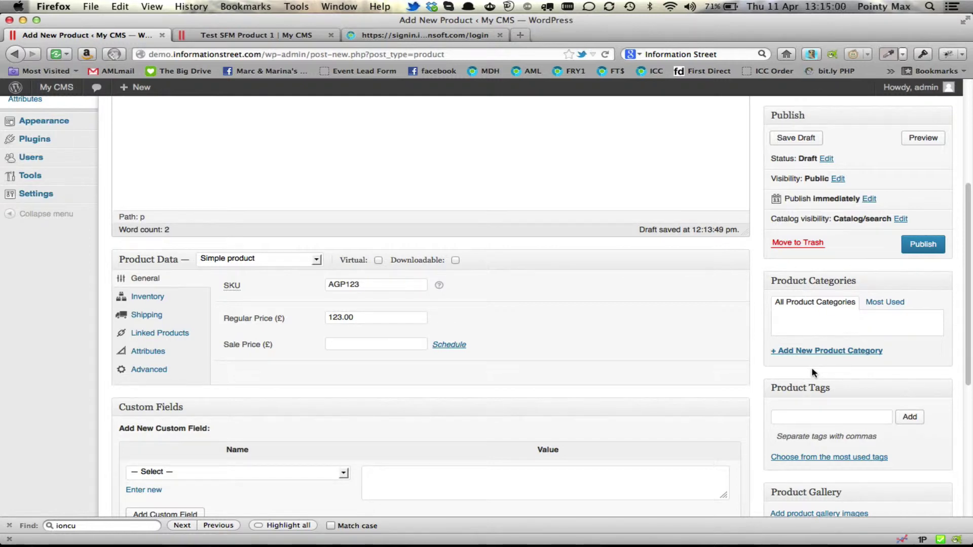
scroll(813, 373, up, 5)
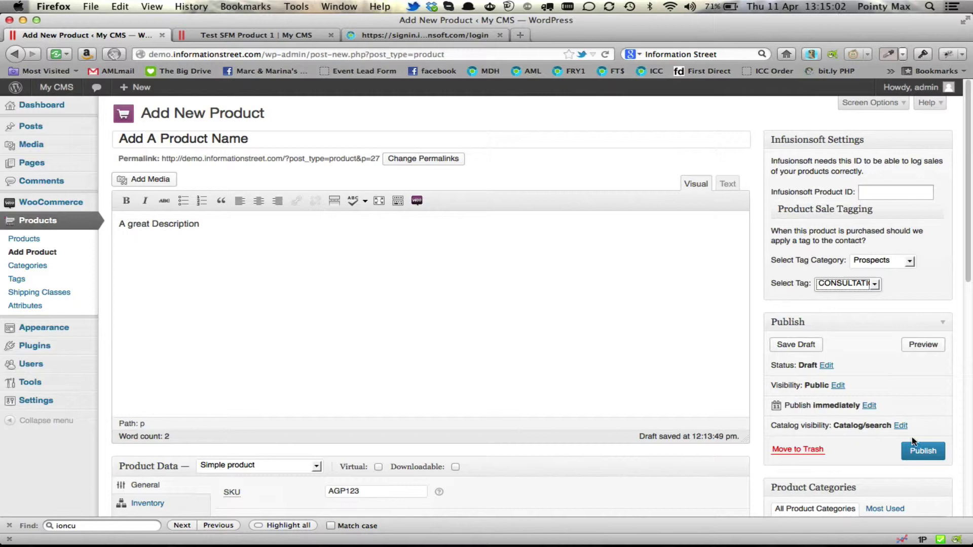
click(918, 451)
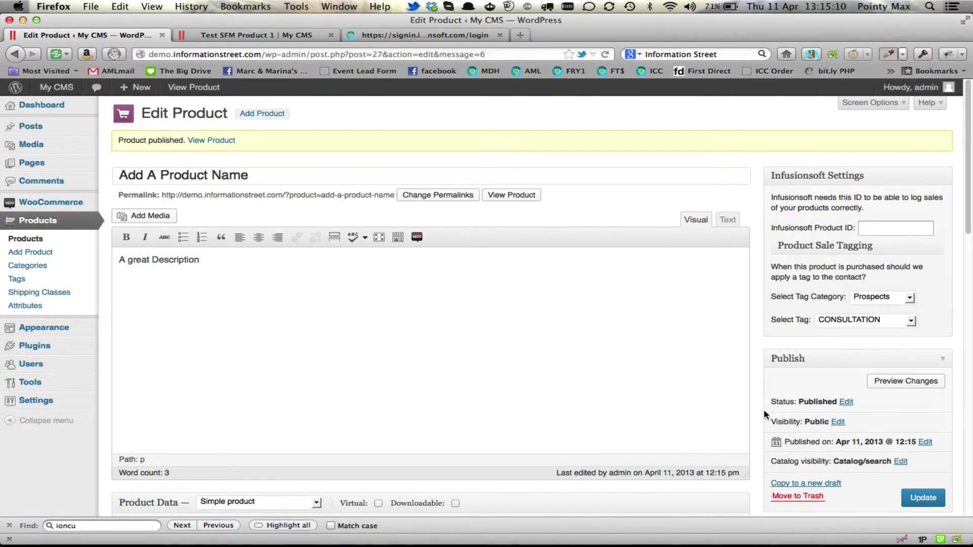
scroll(837, 388, down, 3)
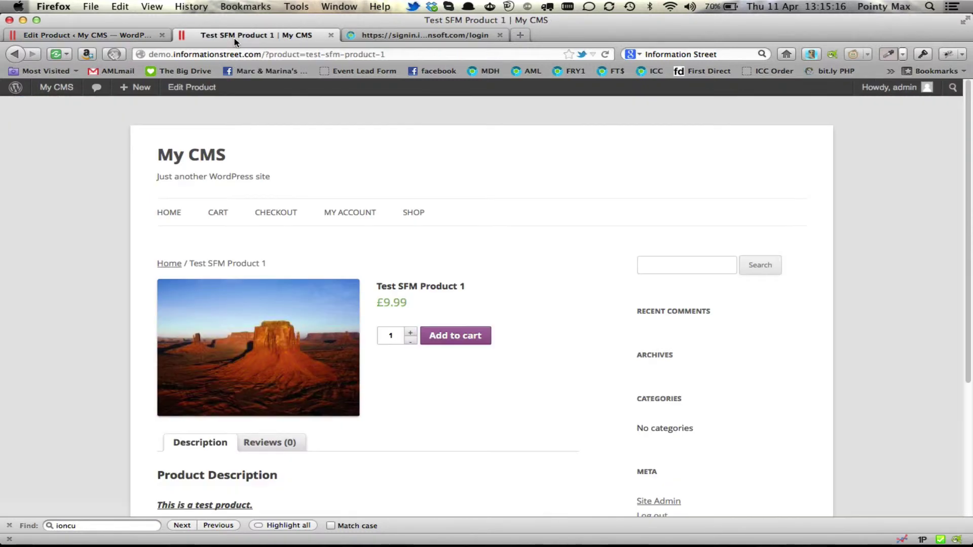
Open 'Add A Product Name' from the storefront Shop and check its £123 price, SKU and description
click(249, 35)
click(412, 210)
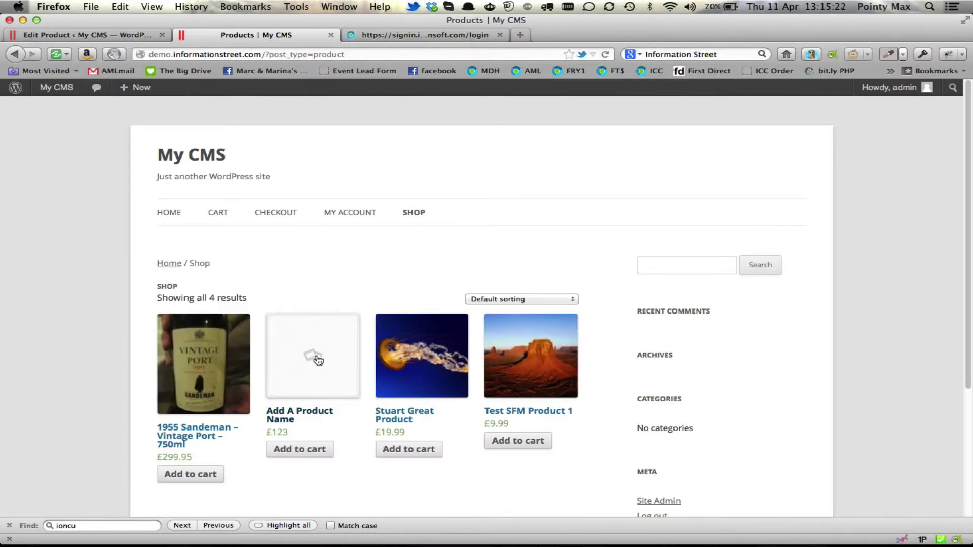
click(325, 369)
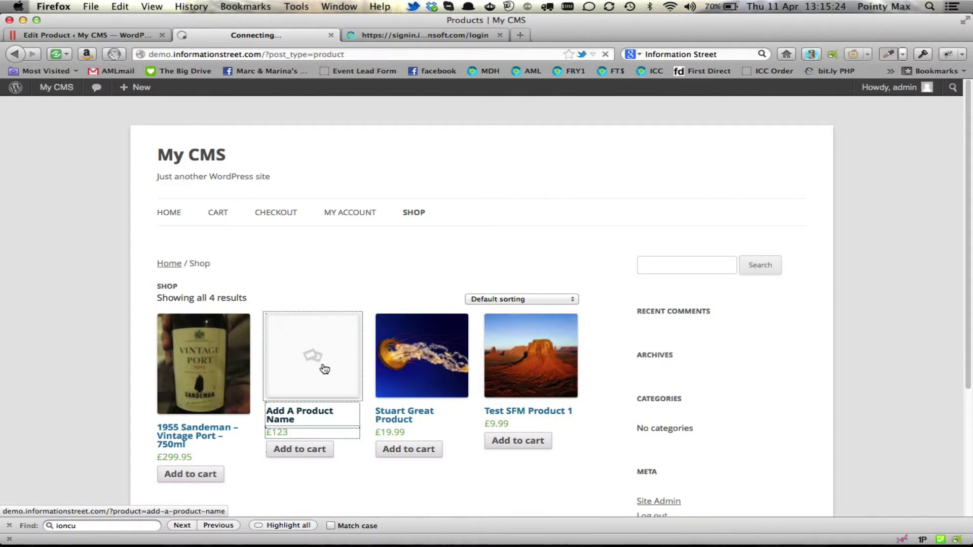
scroll(444, 261, down, 5)
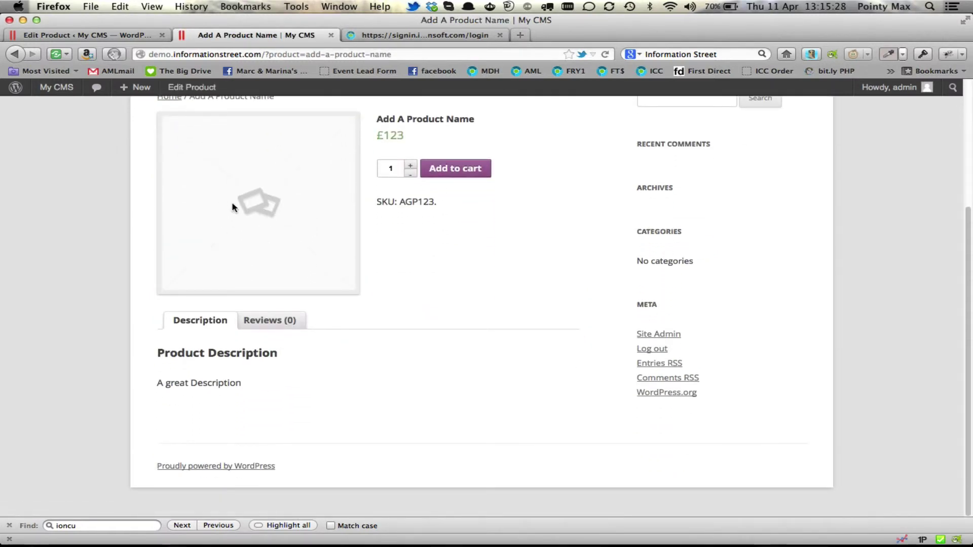
Back in the product editor, pick the desert landscape from the Media Library as featured image
click(103, 39)
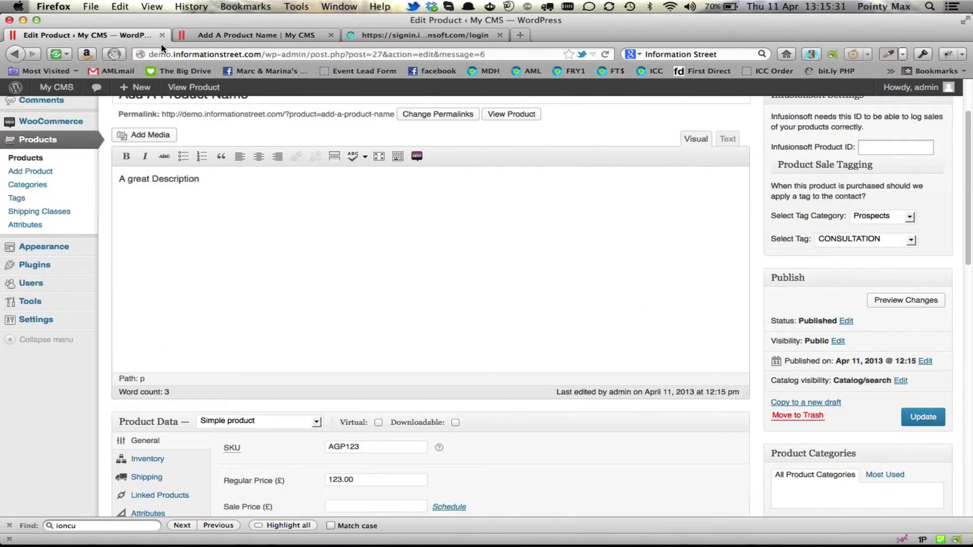
scroll(745, 278, down, 10)
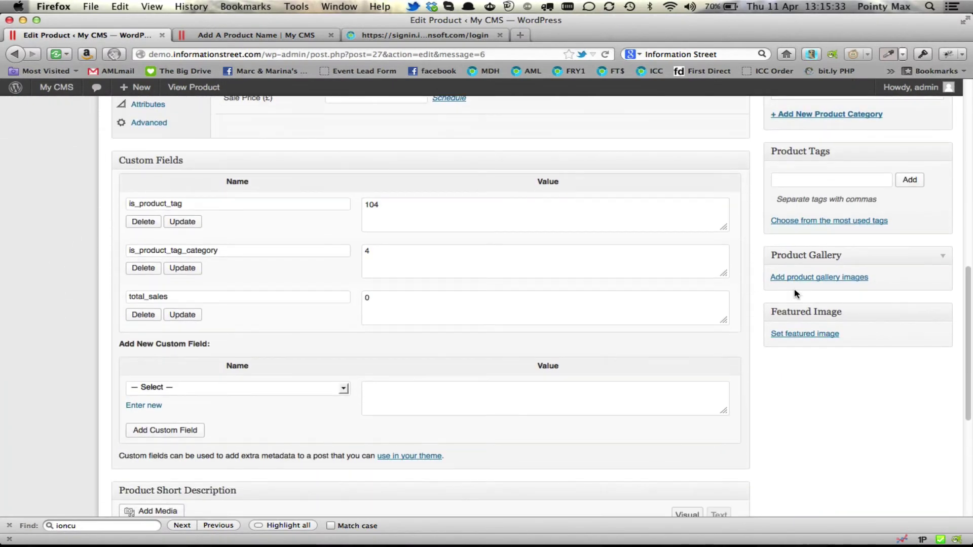
click(805, 336)
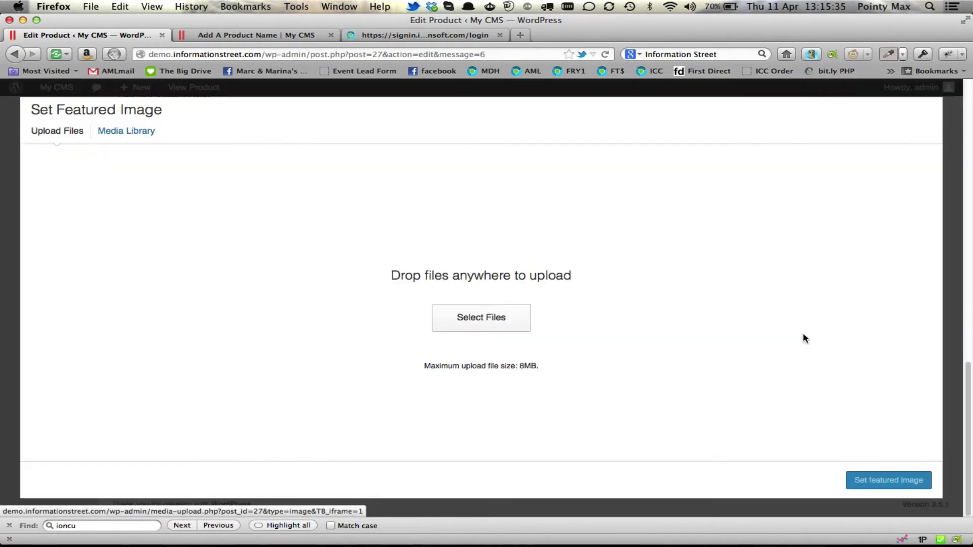
click(128, 137)
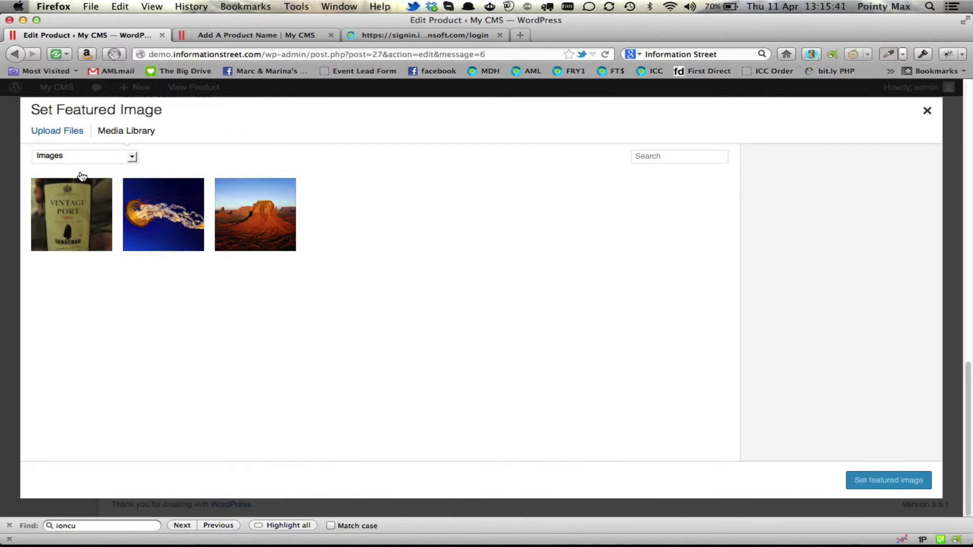
click(50, 133)
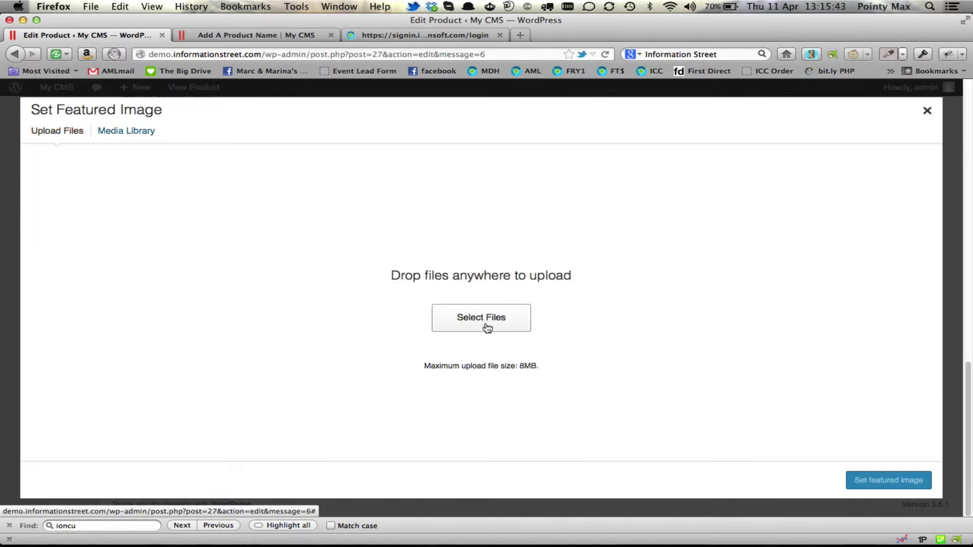
click(126, 133)
click(271, 234)
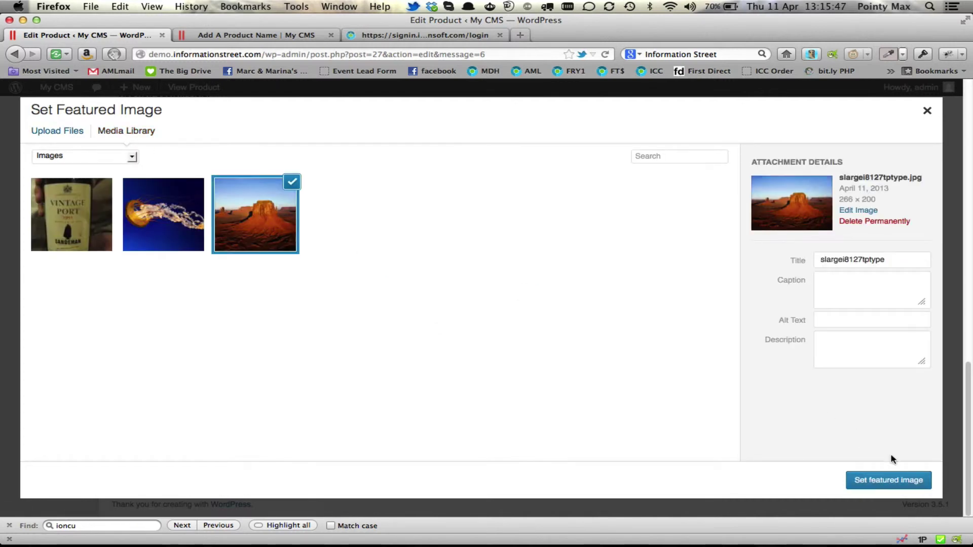
click(907, 481)
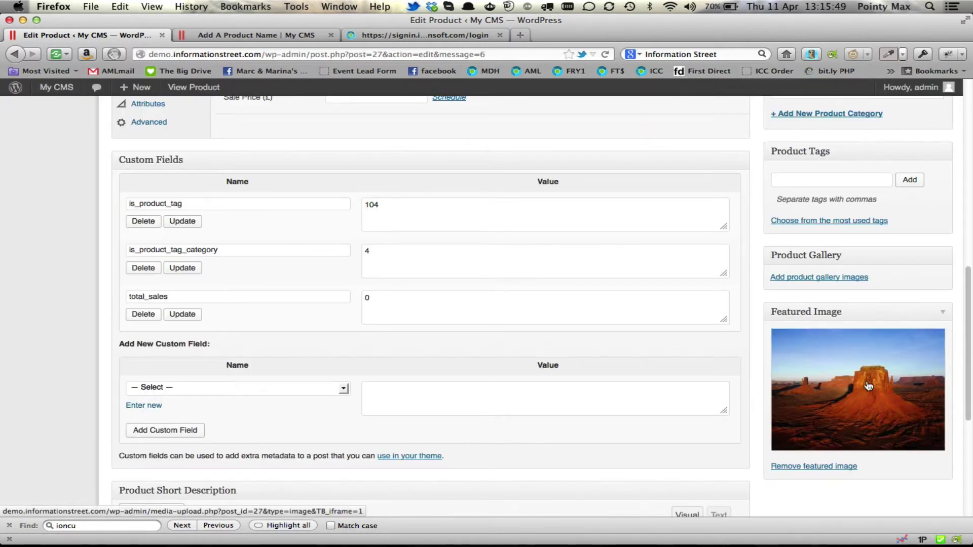
Update the product, then reload its storefront page and confirm the shop lists it at £123 with the desert image
scroll(862, 385, up, 8)
click(920, 319)
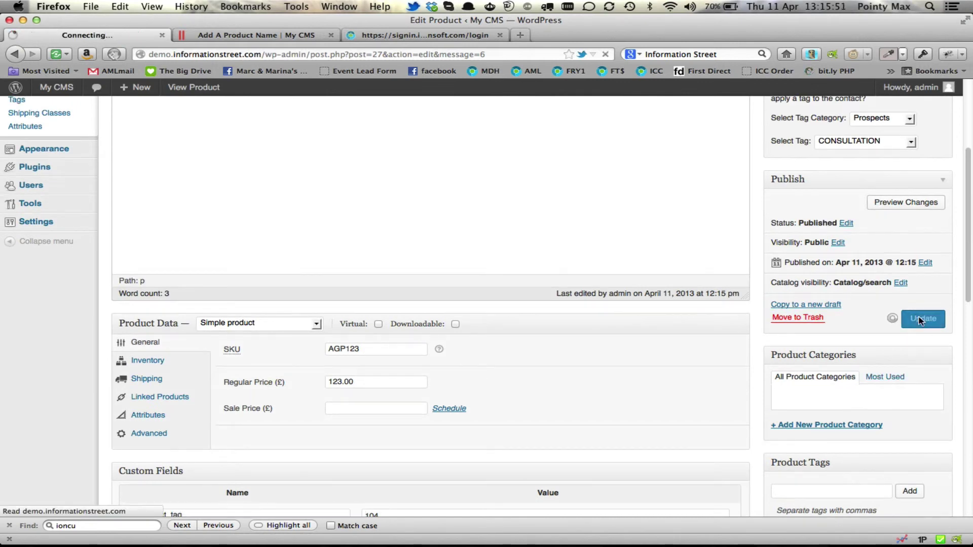
click(253, 35)
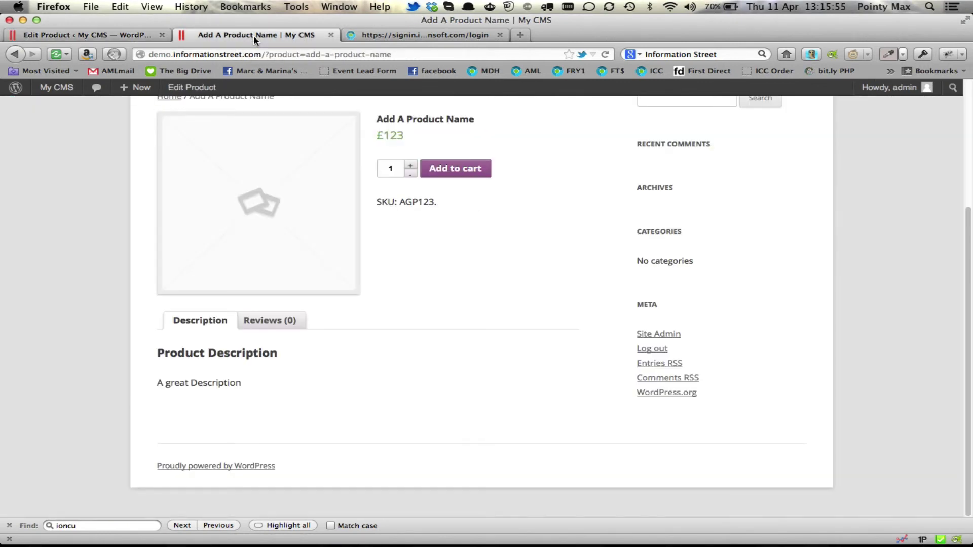
key(super+r)
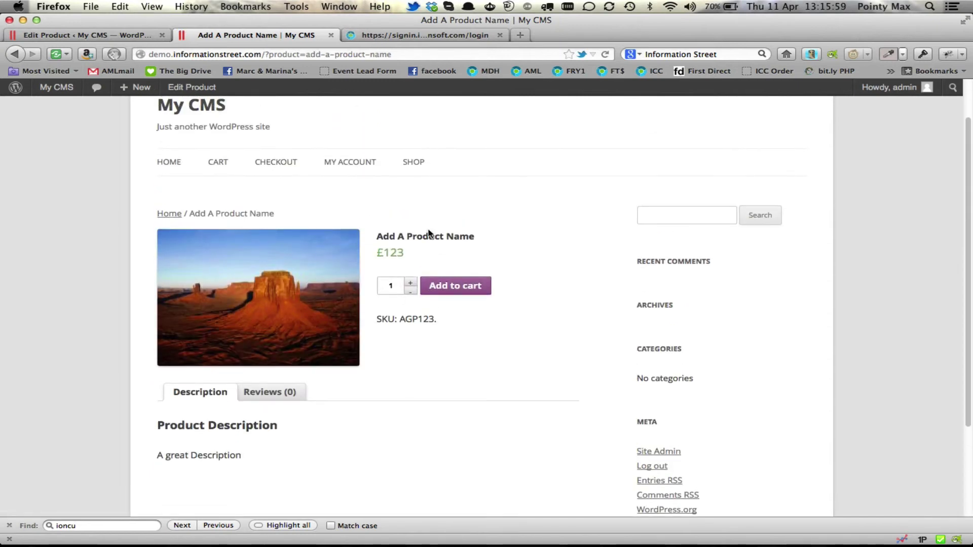
click(414, 163)
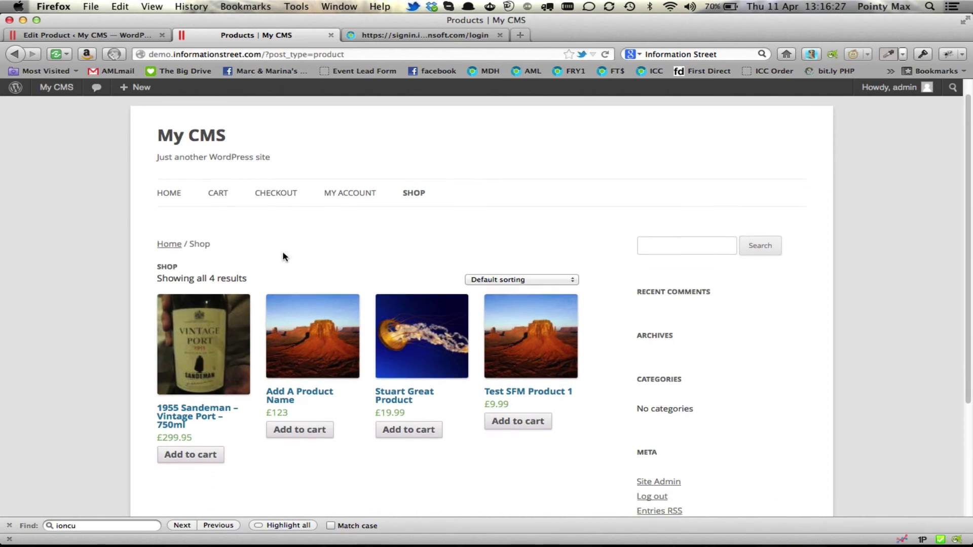
scroll(282, 256, down, 2)
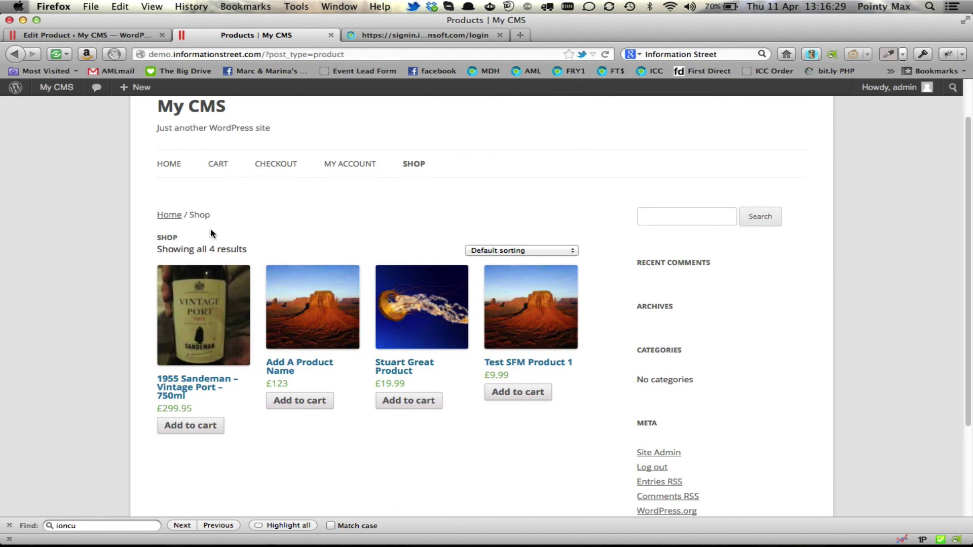